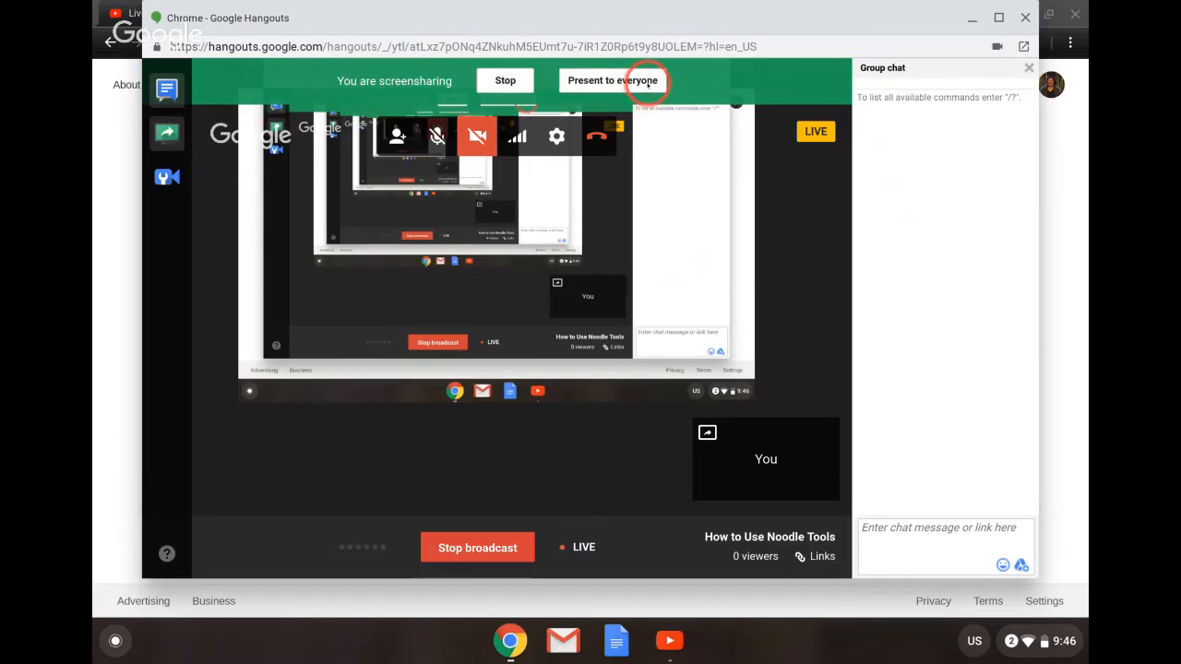
Search Google for Noodle Tools
{"action": "left_click", "coordinate": [647, 81]}
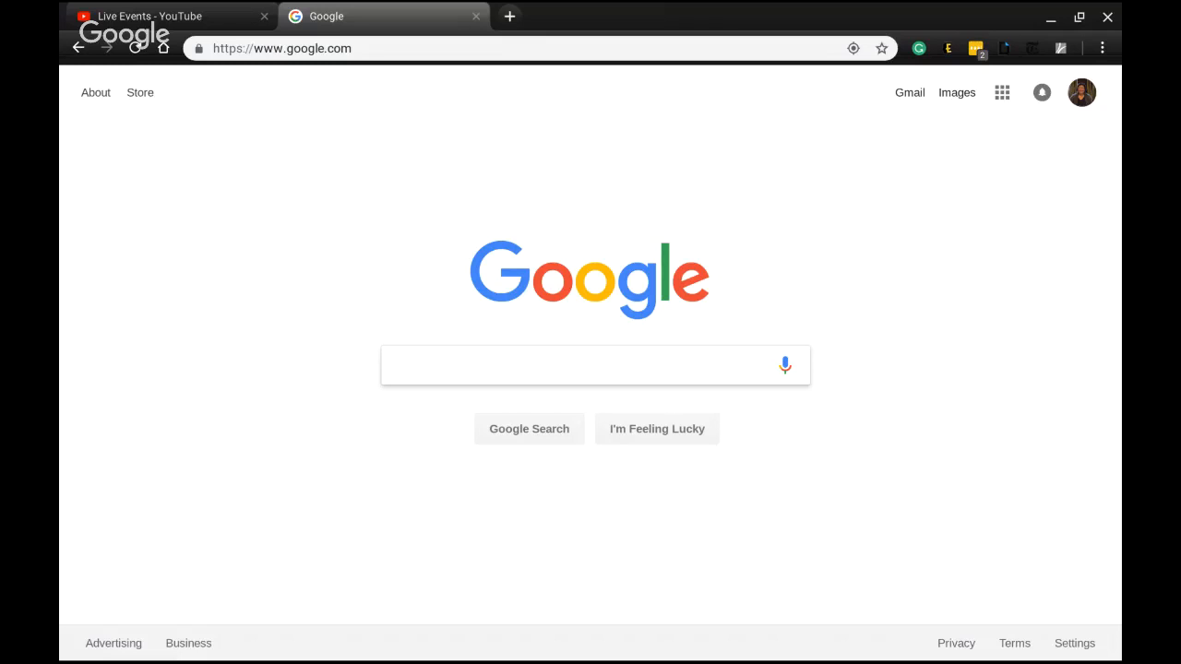
{"action": "left_click", "coordinate": [635, 358]}
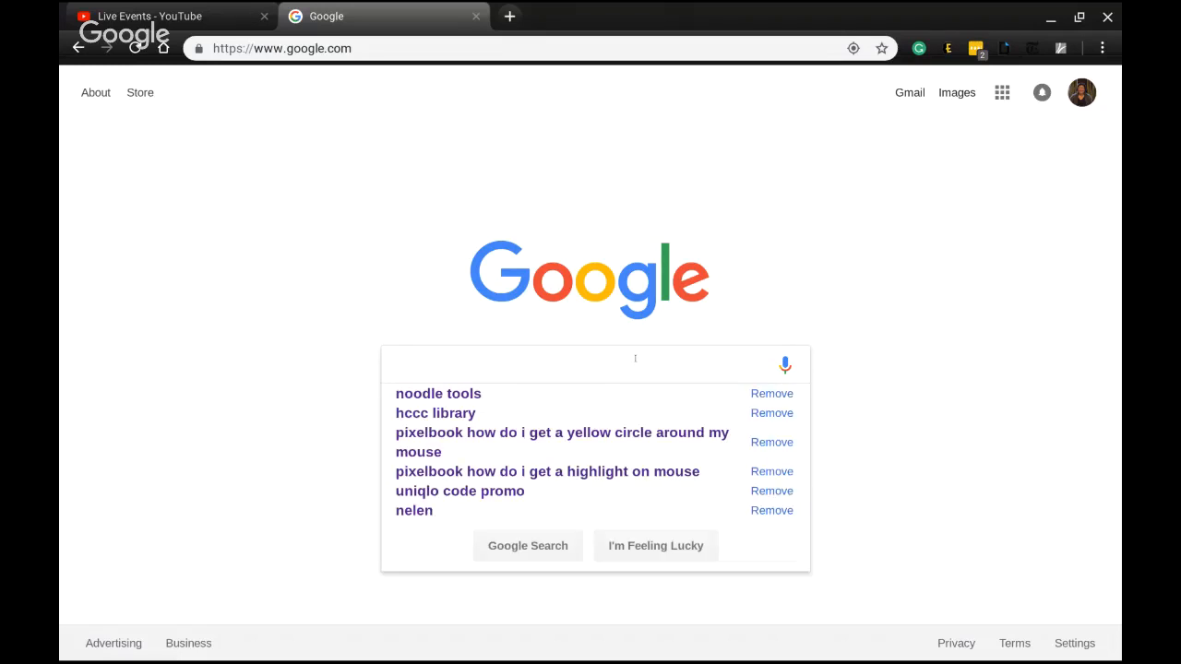
{"action": "type", "text": "Nood"}
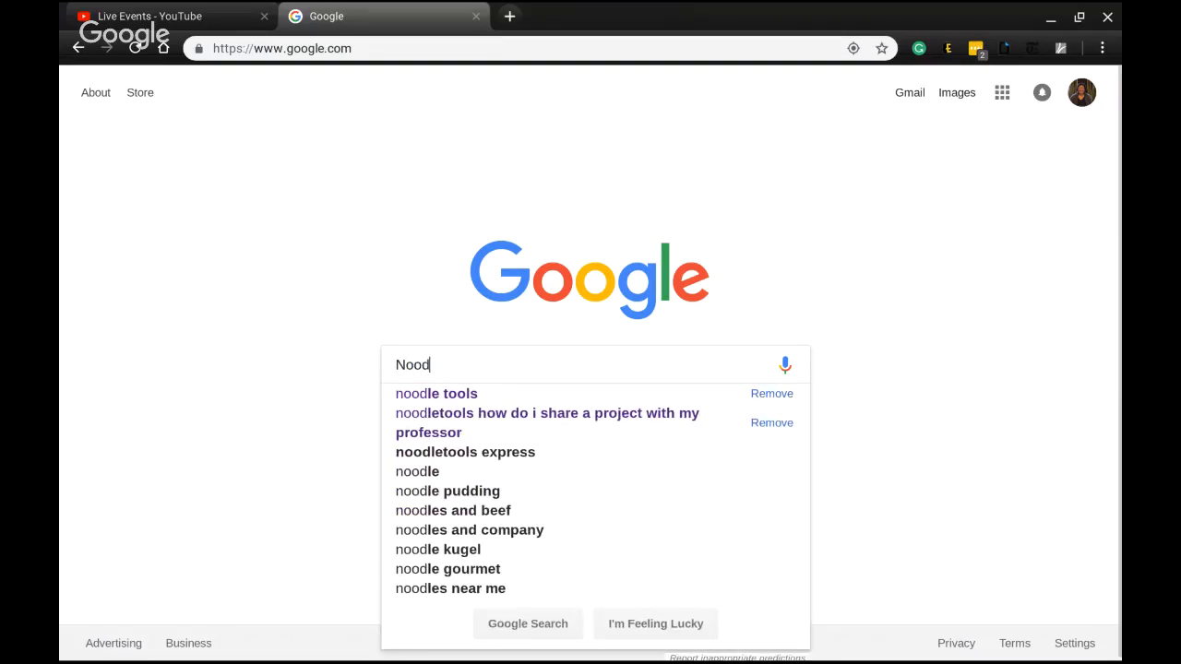
{"action": "type", "text": "le Tools"}
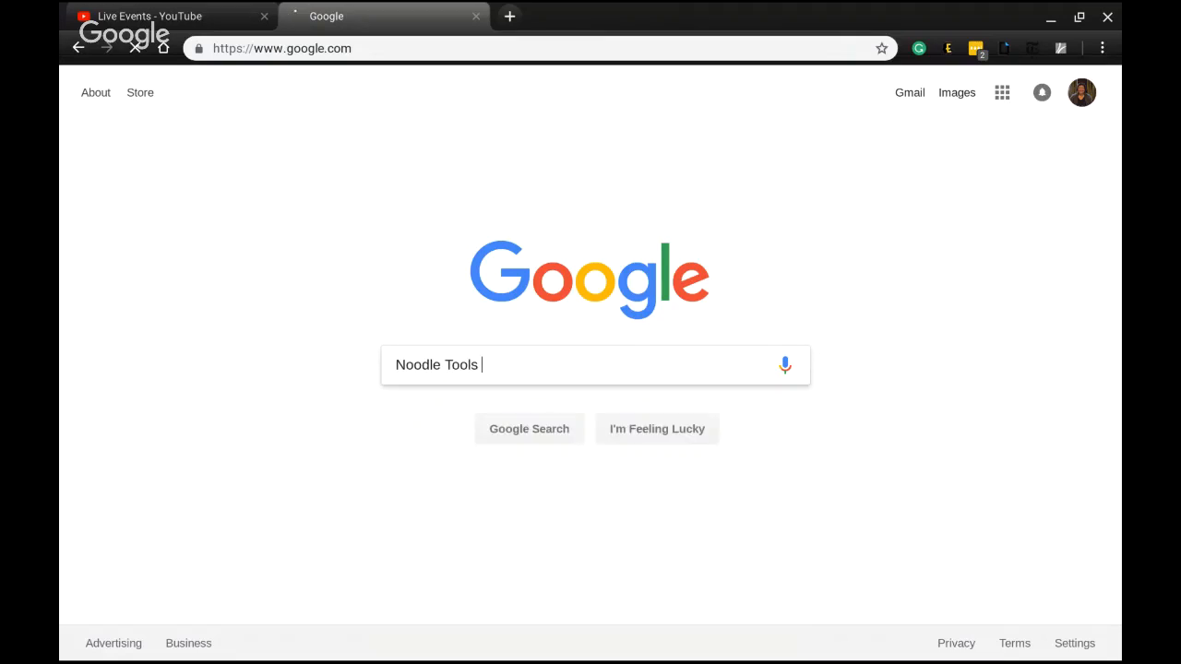
{"action": "key", "text": "Return"}
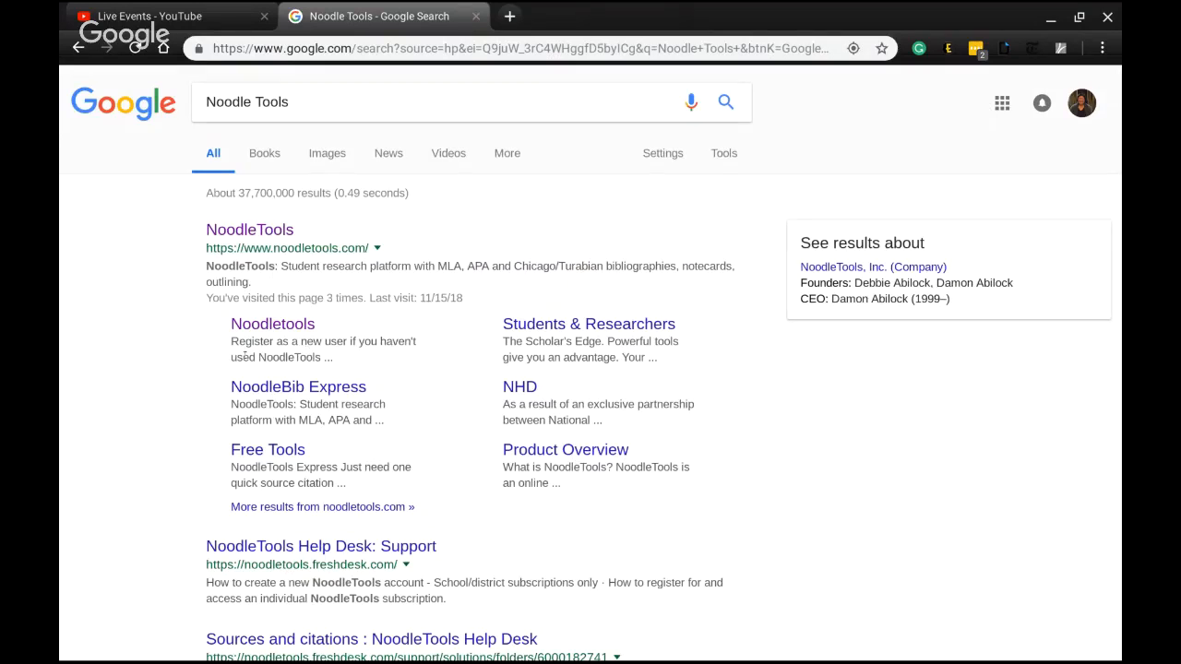
Open the NoodleTools site and sign in through Office 365 with the school e-mail account
{"action": "left_click", "coordinate": [250, 230]}
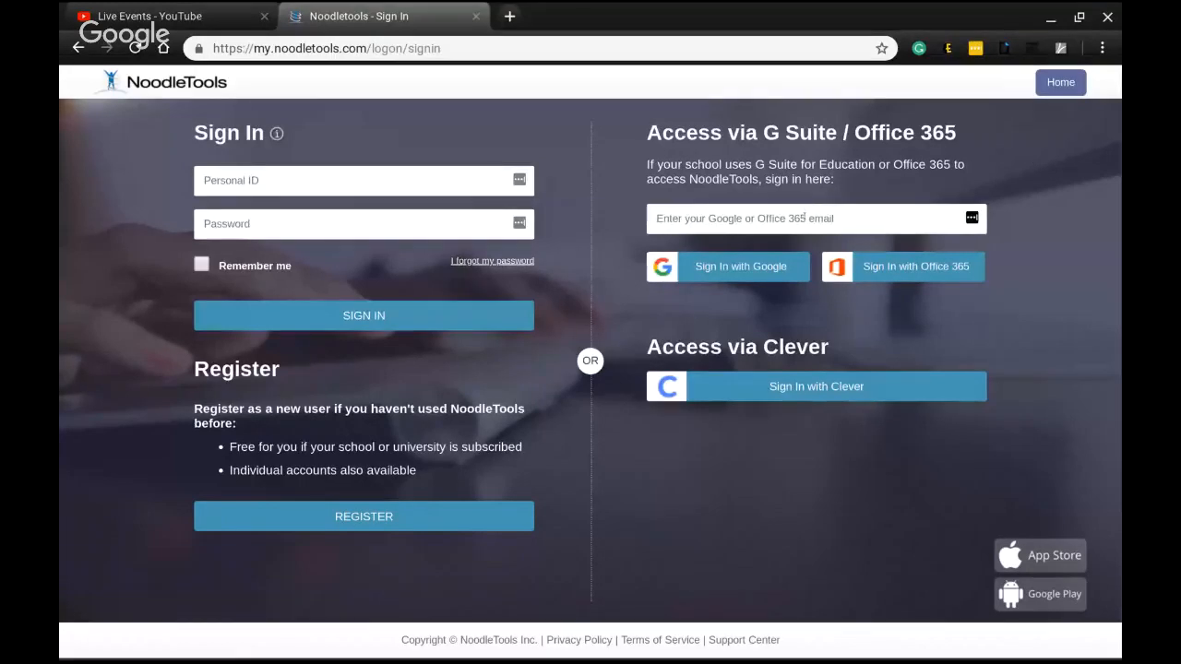
{"action": "left_click_drag", "start_coordinate": [644, 133], "coordinate": [962, 137]}
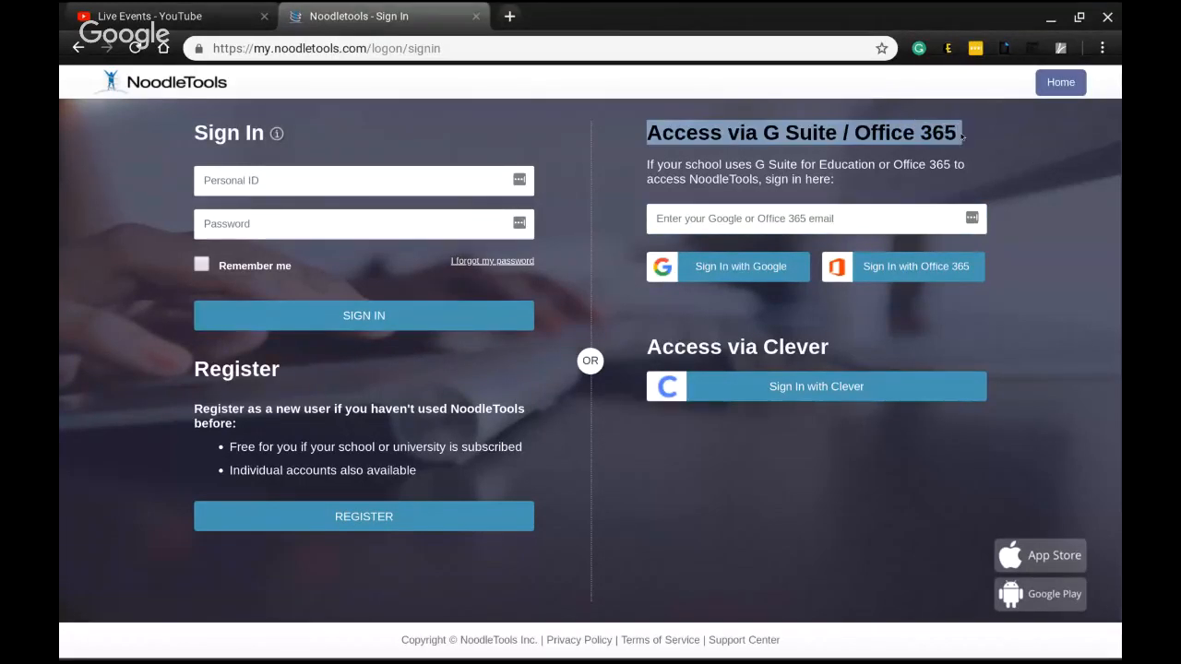
{"action": "left_click", "coordinate": [885, 214]}
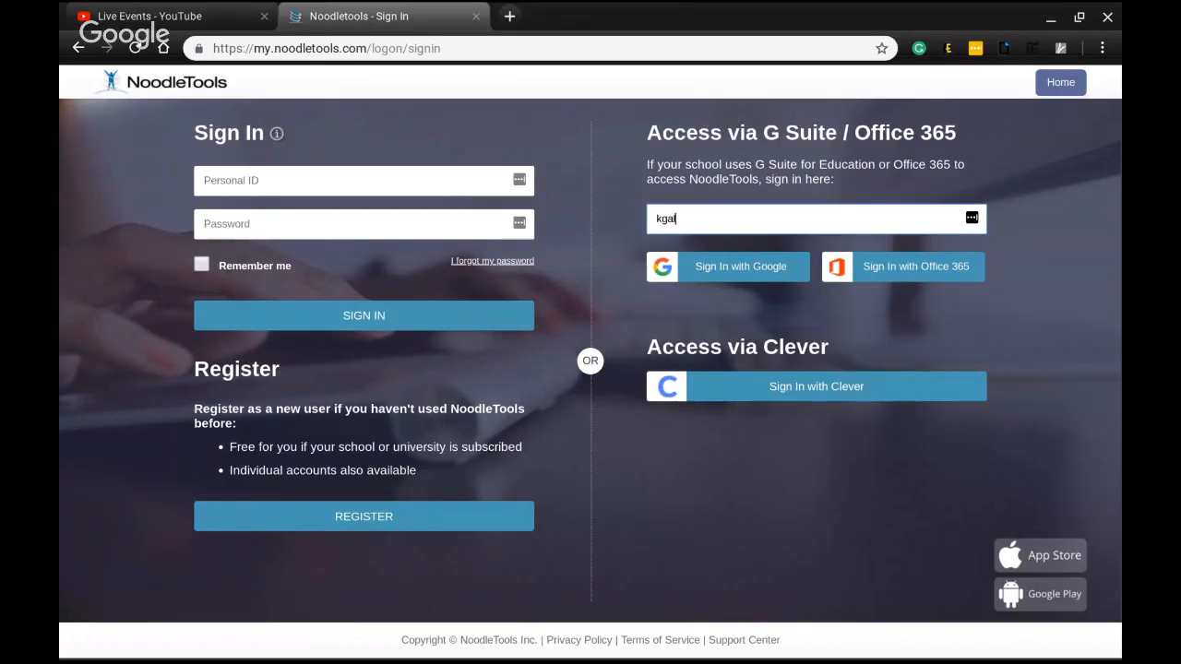
{"action": "left_click", "coordinate": [943, 267]}
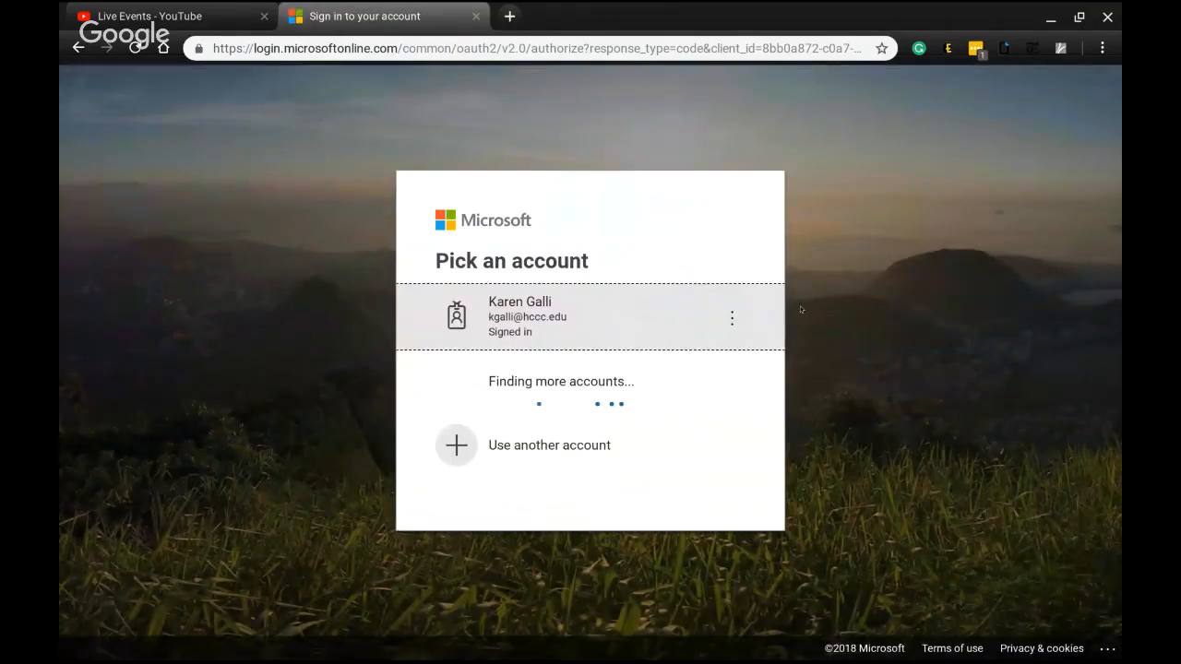
{"action": "left_click", "coordinate": [611, 330]}
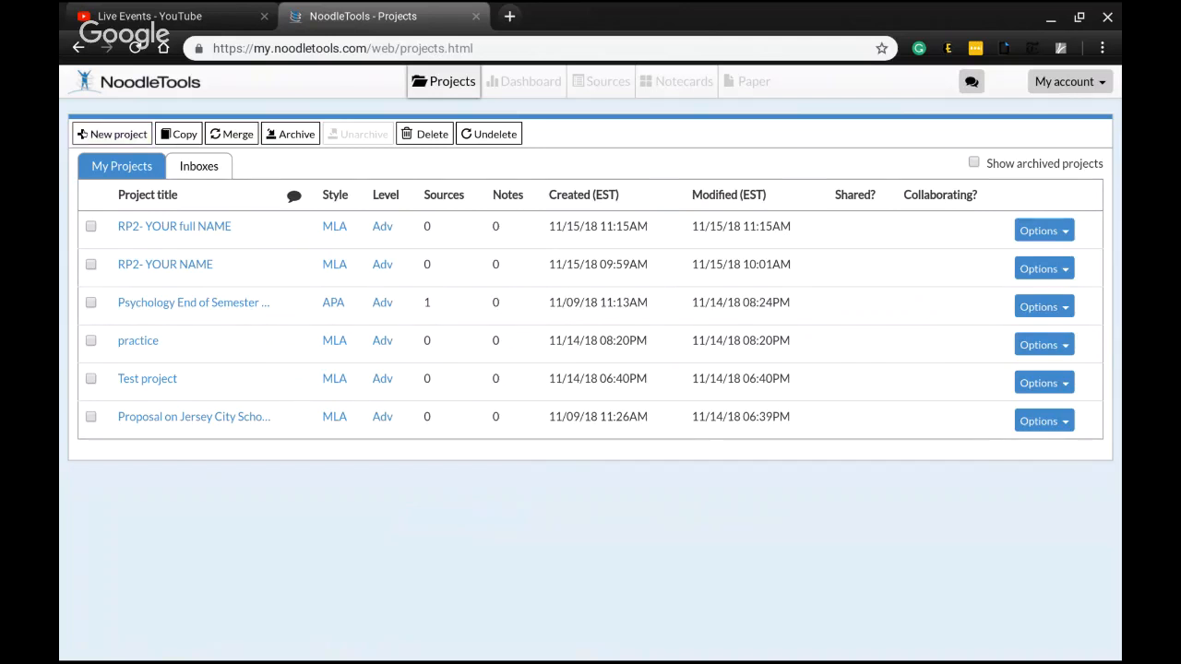
Create a new project titled EN101_Research Paper_FULL NAME with MLA citation style and Advanced level
{"action": "left_click", "coordinate": [84, 133]}
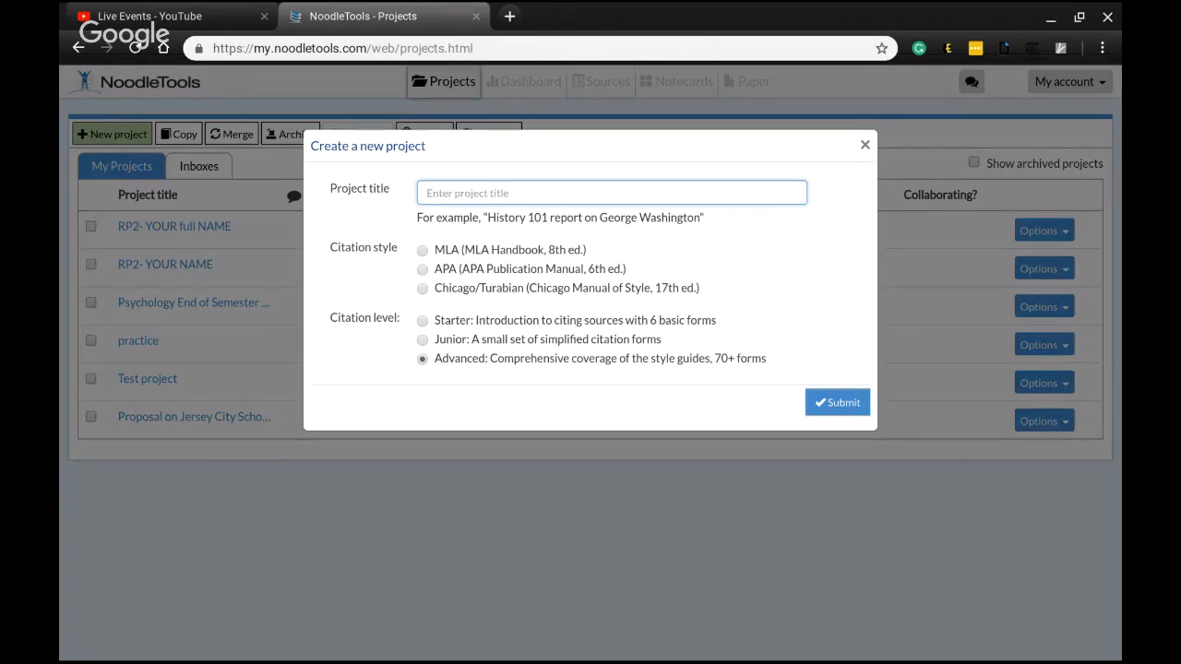
{"action": "type", "text": "EN1"}
{"action": "type", "text": "01"}
{"action": "type", "text": "_F"}
{"action": "type", "text": "esearch Paper"}
{"action": "type", "text": "_"}
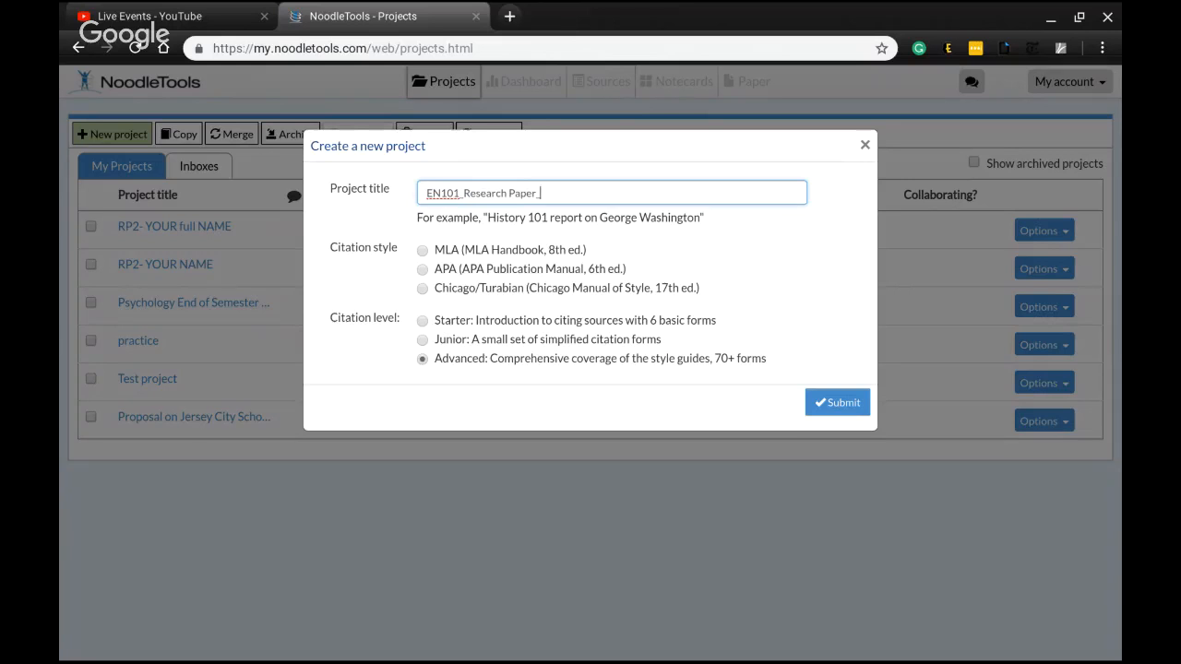
{"action": "type", "text": "FULL NAME"}
{"action": "left_click", "coordinate": [679, 174]}
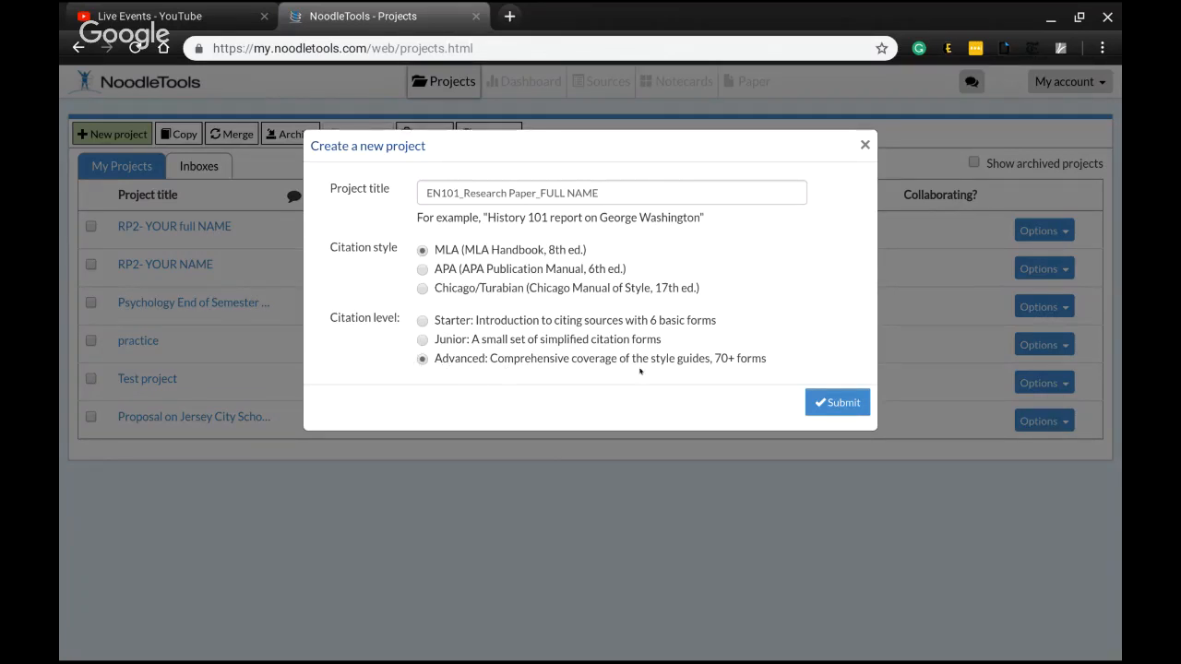
{"action": "left_click", "coordinate": [833, 403]}
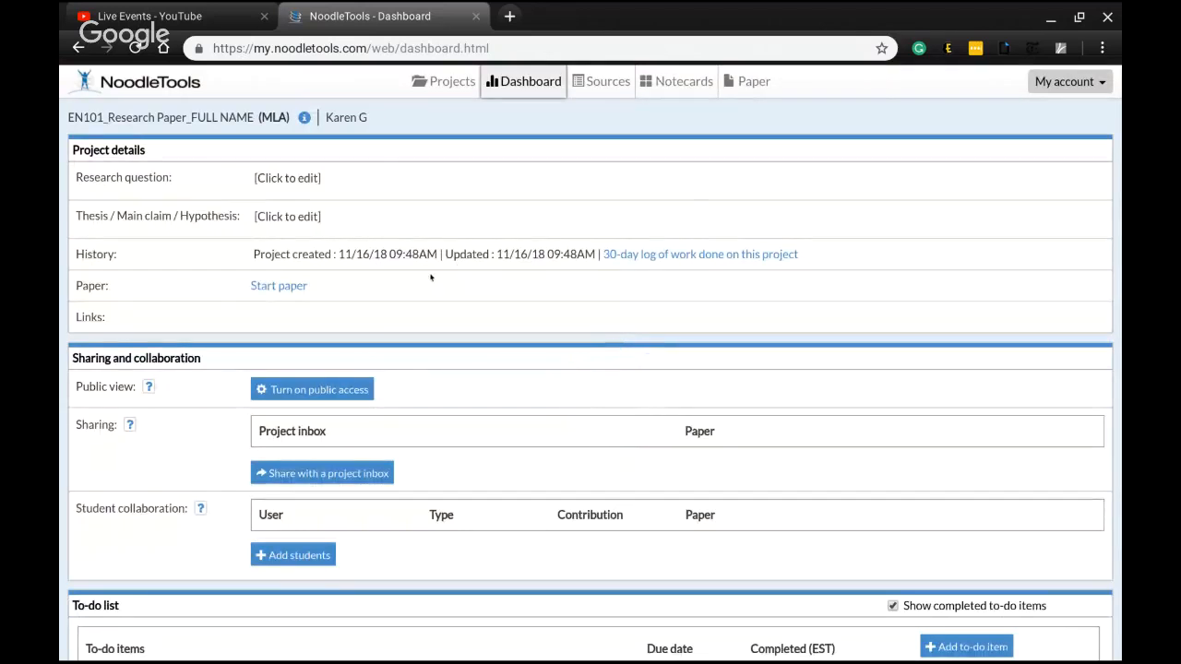
Look through the project's Projects, Dashboard, Sources and Notecards pages, ending on the Dashboard
{"action": "left_click", "coordinate": [436, 88]}
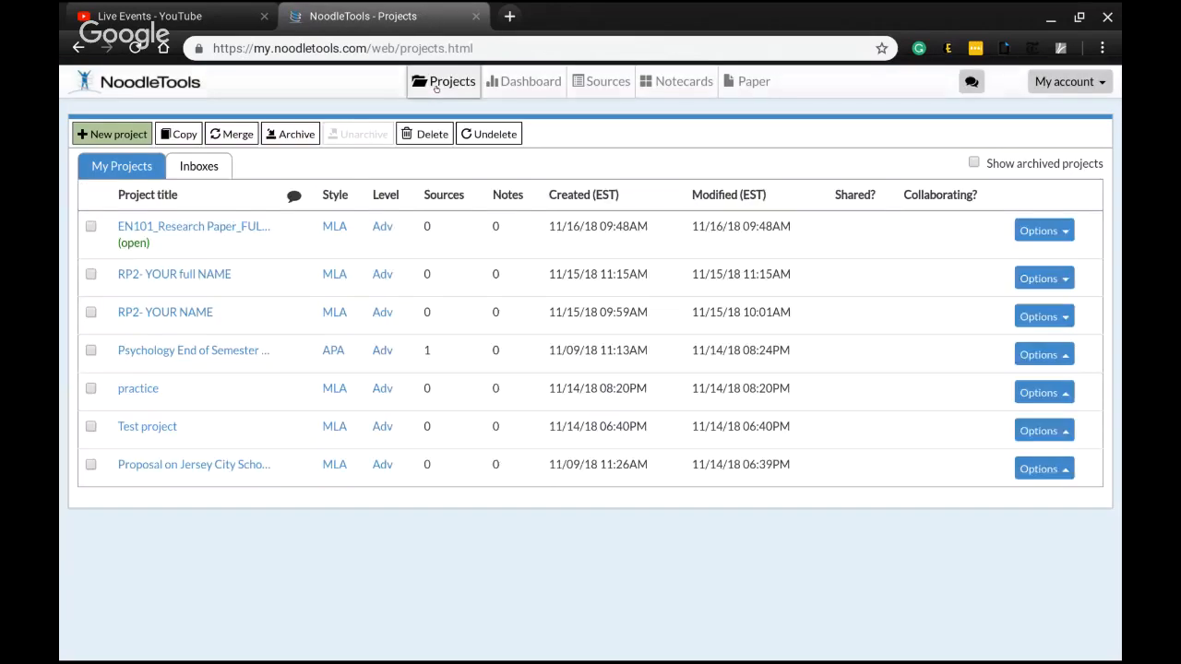
{"action": "left_click", "coordinate": [511, 89]}
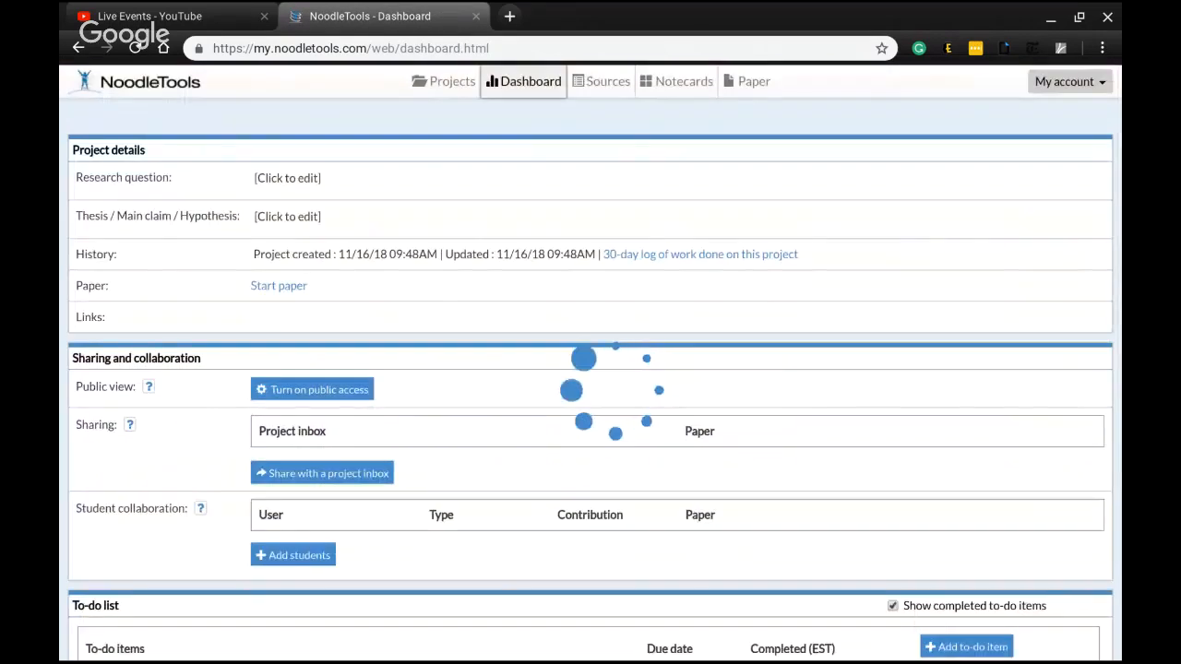
{"action": "left_click", "coordinate": [609, 84]}
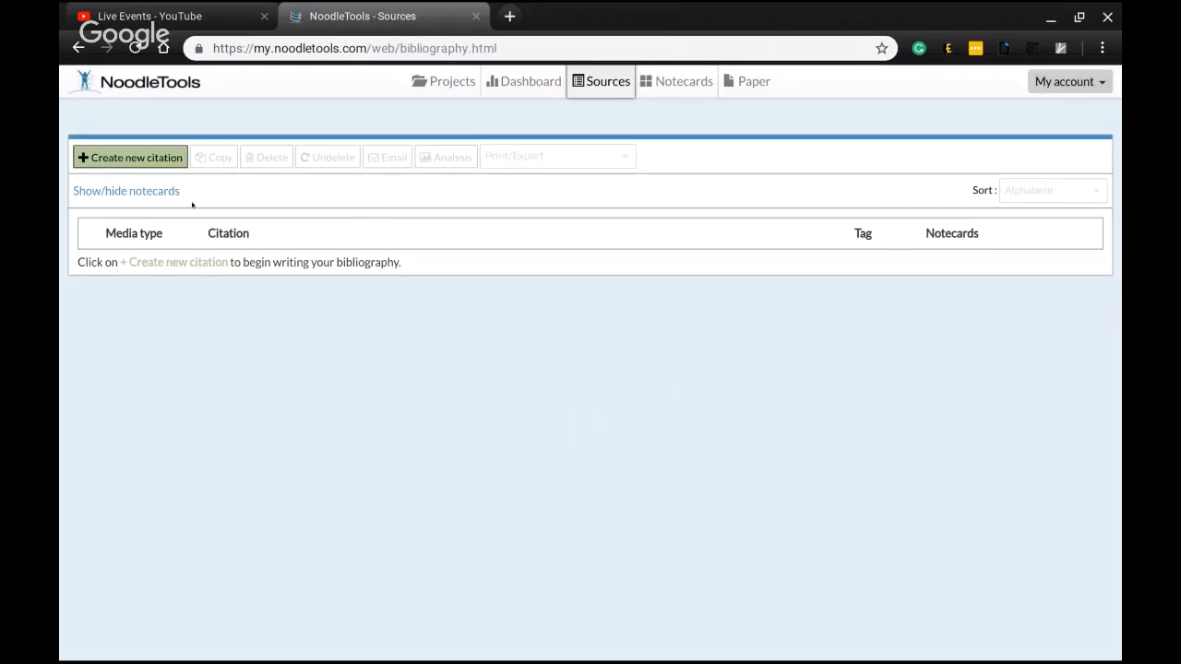
{"action": "left_click", "coordinate": [678, 83]}
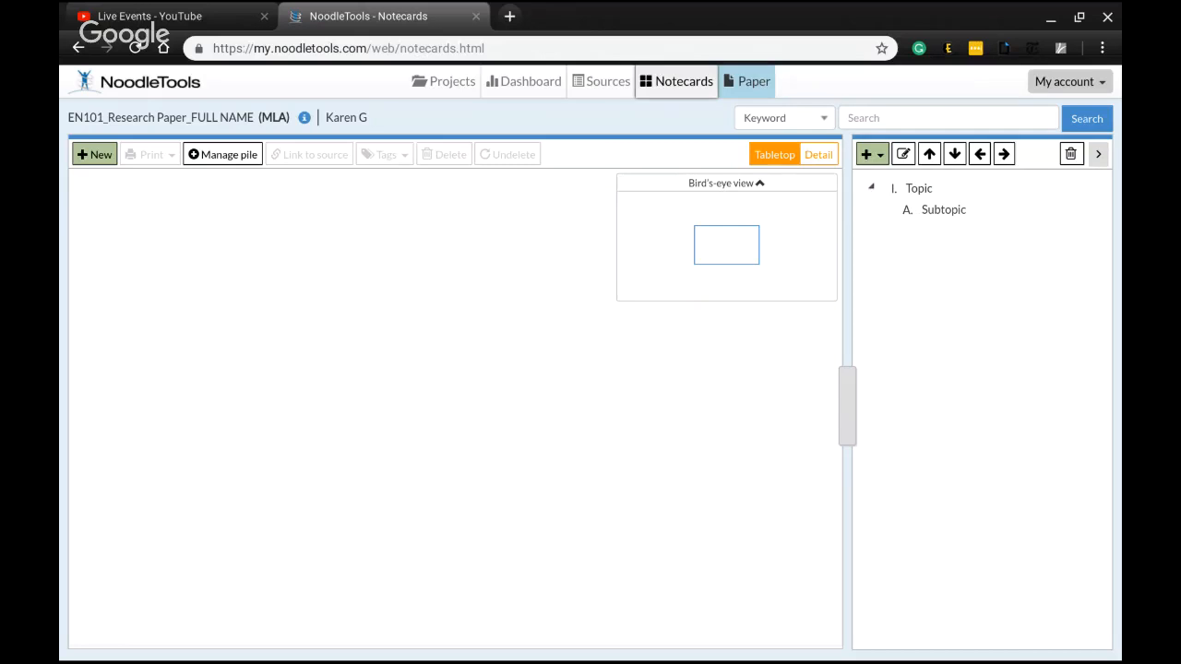
{"action": "left_click", "coordinate": [512, 83]}
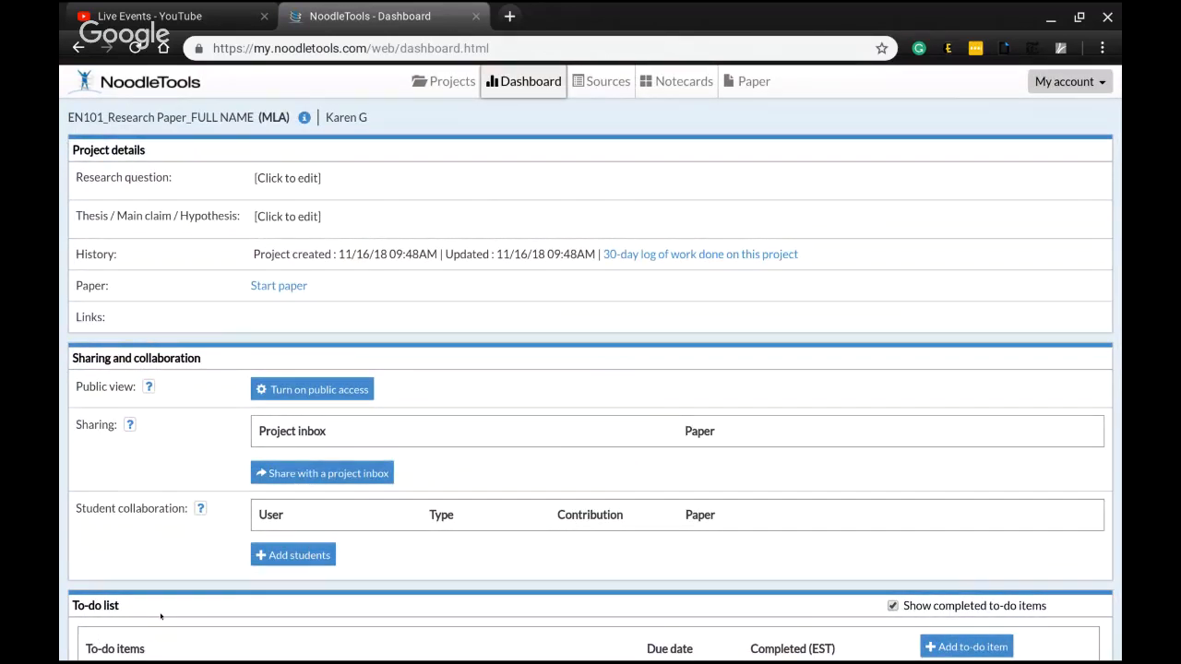
Enter the research question "How can we make tuition free for all community college students in NJ despite income levels?"
{"action": "left_click", "coordinate": [281, 176]}
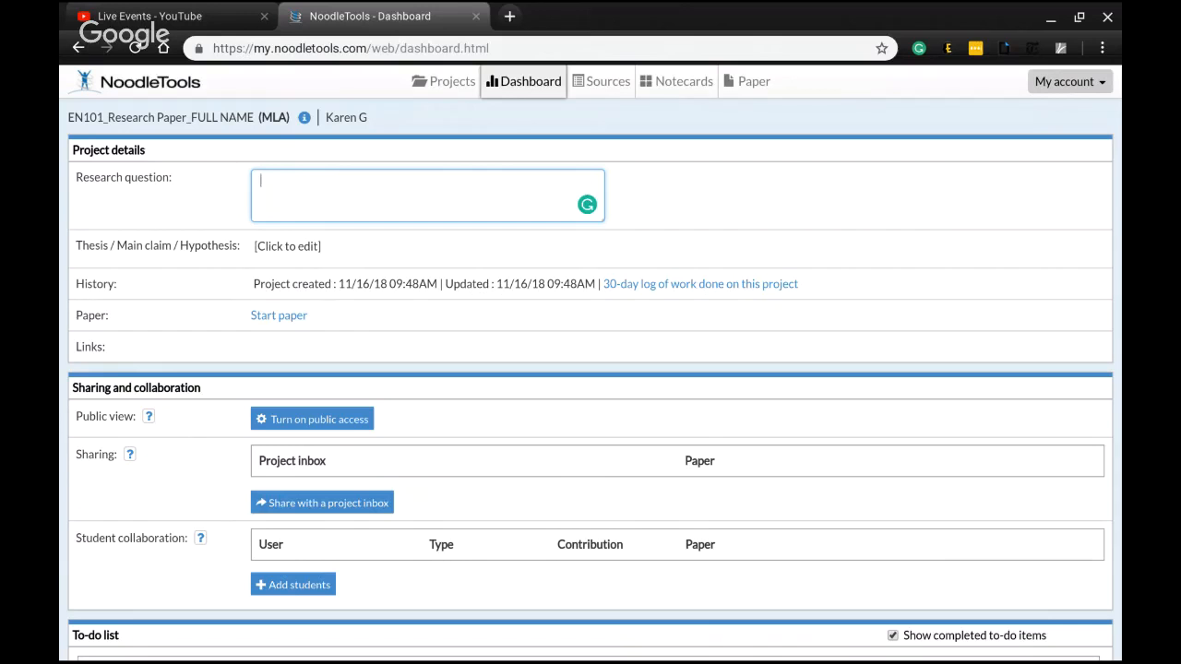
{"action": "type", "text": "How can we make tuition free f"}
{"action": "type", "text": "o"}
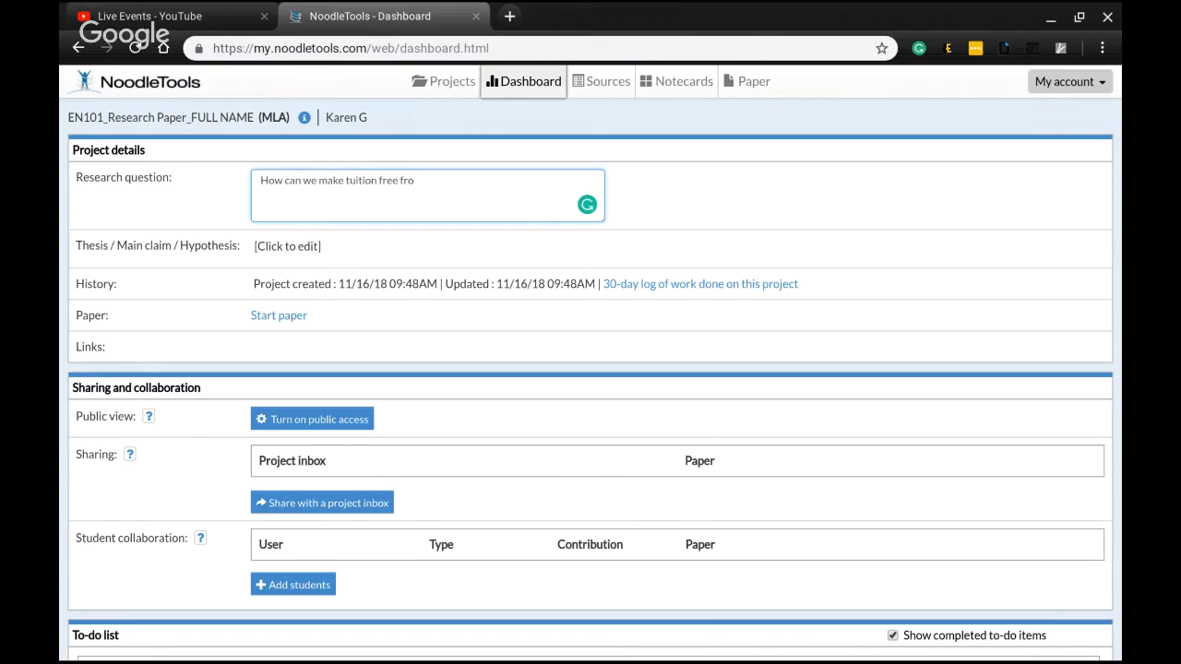
{"action": "type", "text": "r all community coo"}
{"action": "key", "text": "BackSpace"}
{"action": "type", "text": "llege students"}
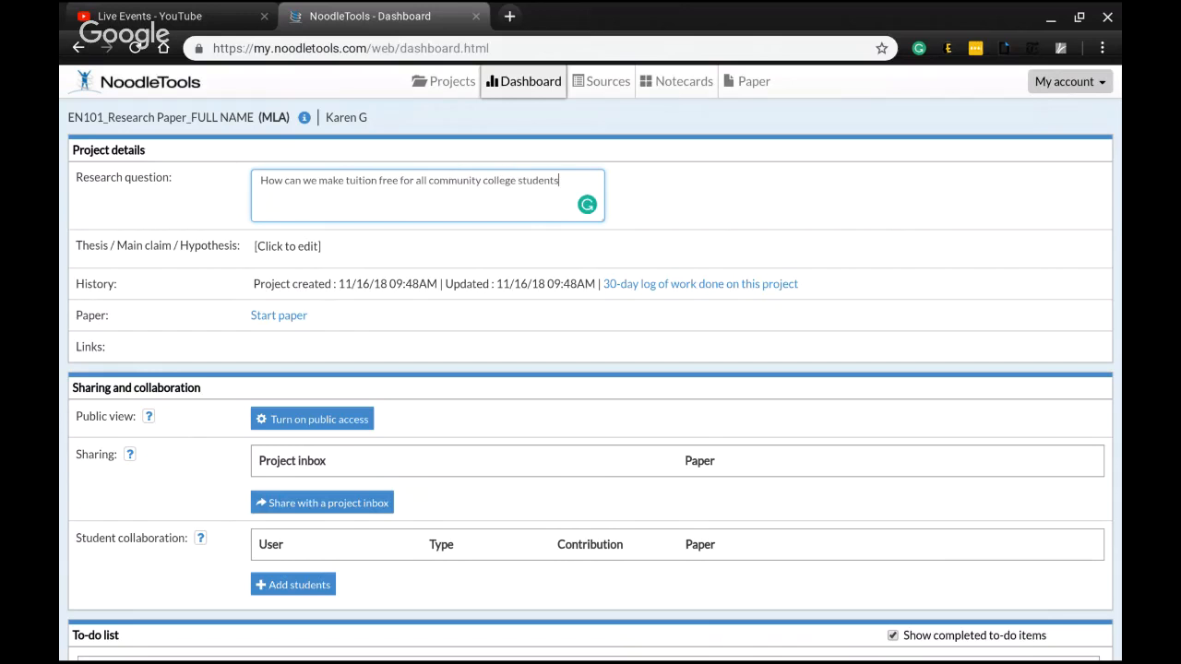
{"action": "type", "text": " i"}
{"action": "key", "text": "BackSpace"}
{"action": "type", "text": "despite income levels?"}
Enter the thesis "New Jersey can make tuition free for all community college students through more taxation on large corporations."
{"action": "left_click", "coordinate": [286, 246]}
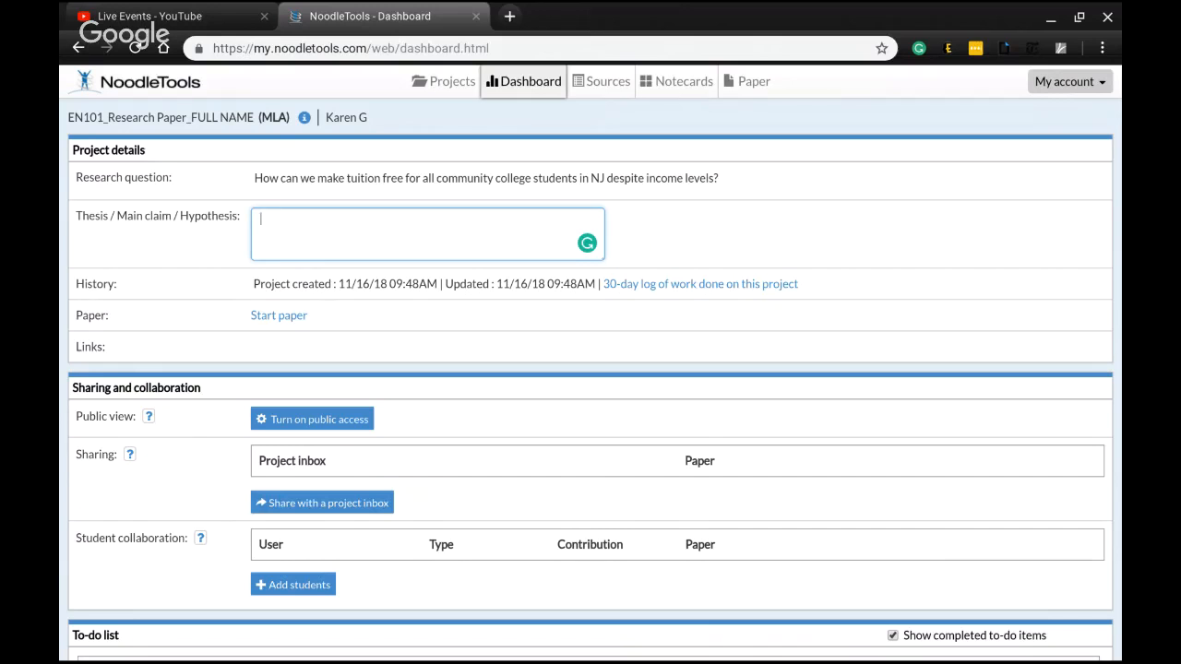
{"action": "type", "text": "We"}
{"action": "key", "text": "BackSpace"}
{"action": "key", "text": "BackSpace"}
{"action": "type", "text": "New Jersey ca"}
{"action": "key", "text": "BackSpace"}
{"action": "key", "text": "BackSpace"}
{"action": "type", "text": "can we make tuition"}
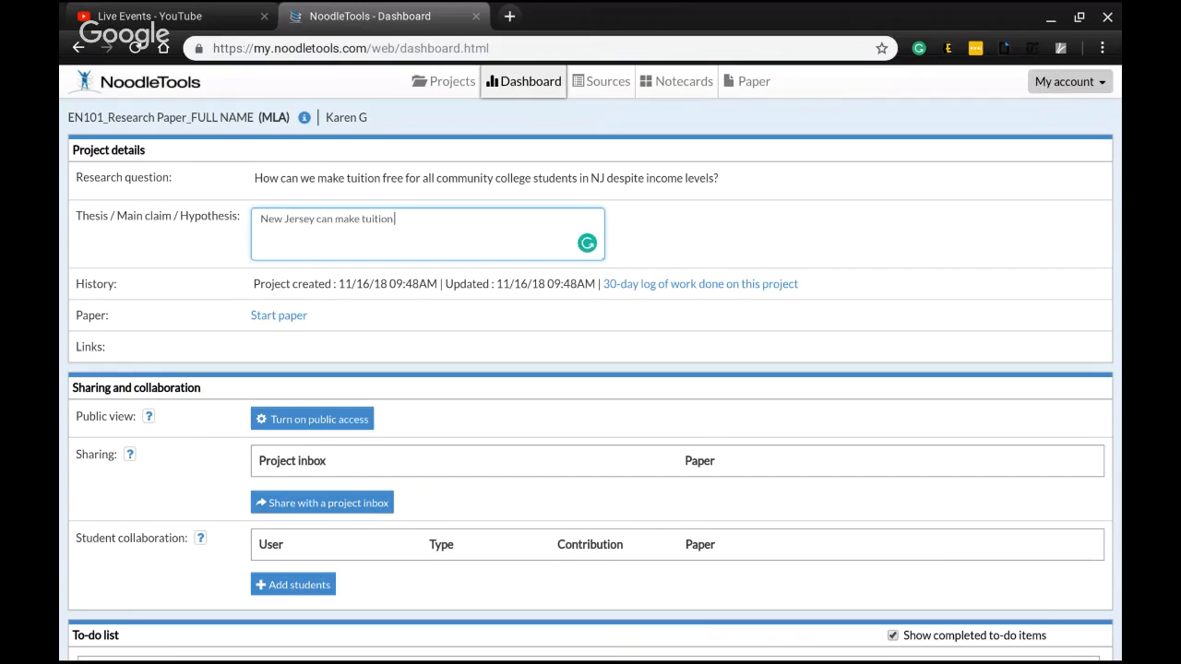
{"action": "type", "text": " free for all community college students in"}
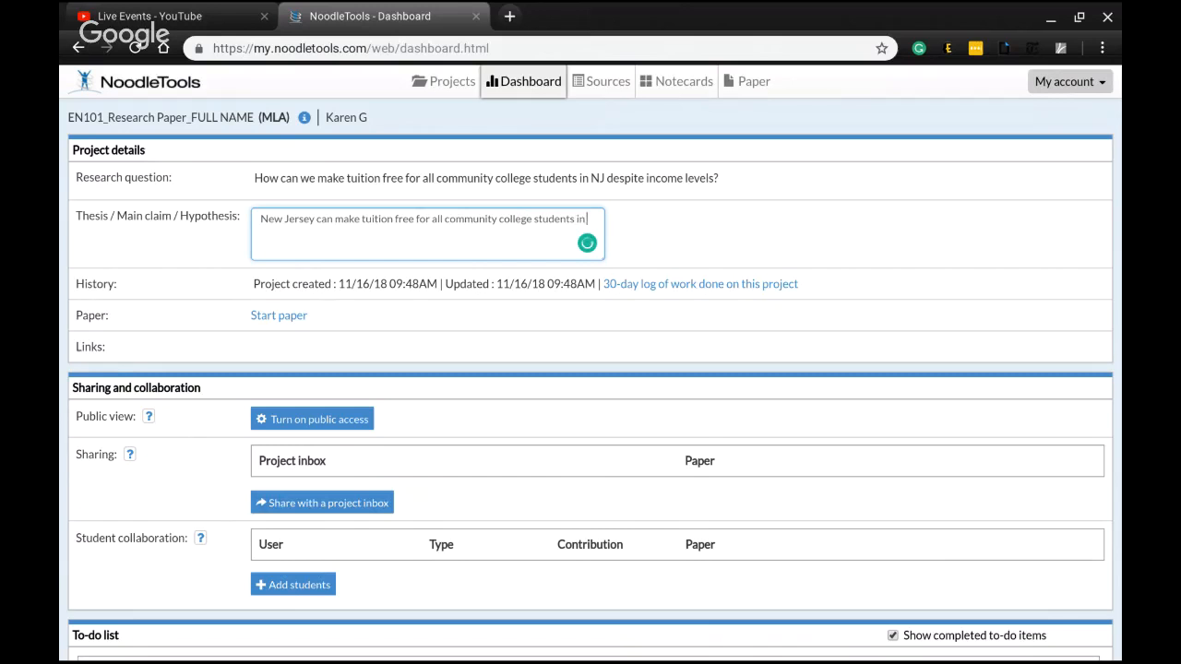
{"action": "type", "text": " NJ"}
{"action": "key", "text": "BackSpace"}
{"action": "key", "text": "BackSpace"}
{"action": "key", "text": "BackSpace"}
{"action": "key", "text": "BackSpace"}
{"action": "key", "text": "BackSpace"}
{"action": "type", "text": "through"}
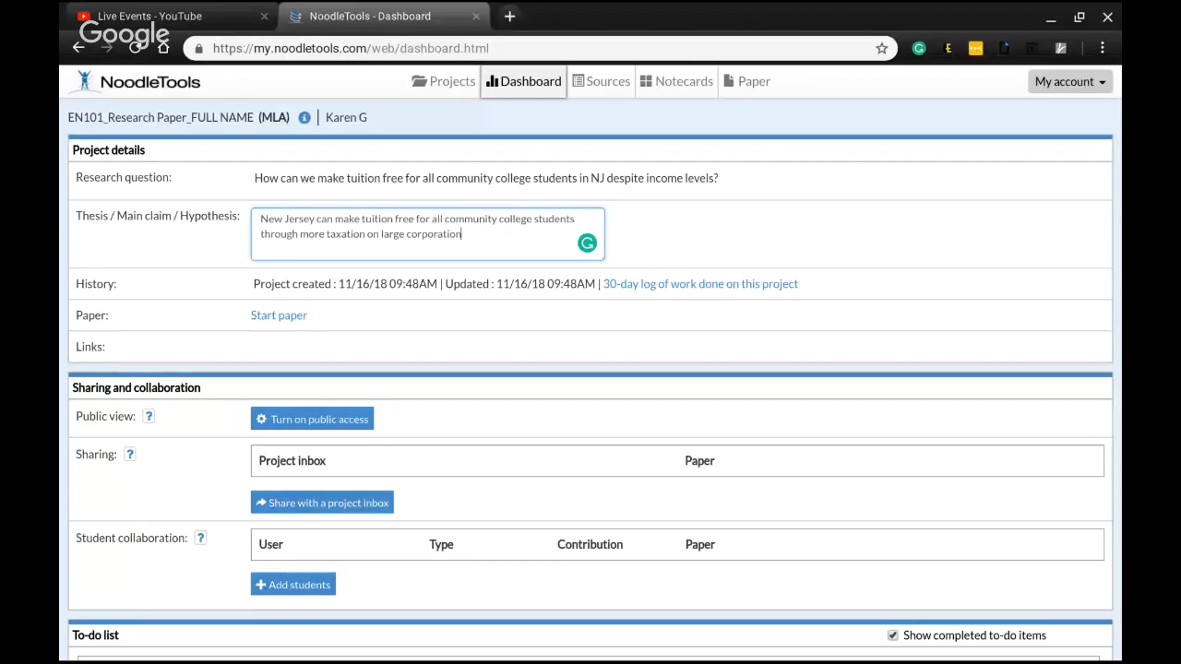
{"action": "type", "text": "s."}
Try to share the project with the class project inbox by pasting its name, then dismiss the error
{"action": "scroll", "coordinate": [585, 369], "scroll_direction": "down", "scroll_amount": 1}
{"action": "scroll", "coordinate": [574, 372], "scroll_direction": "up", "scroll_amount": 1}
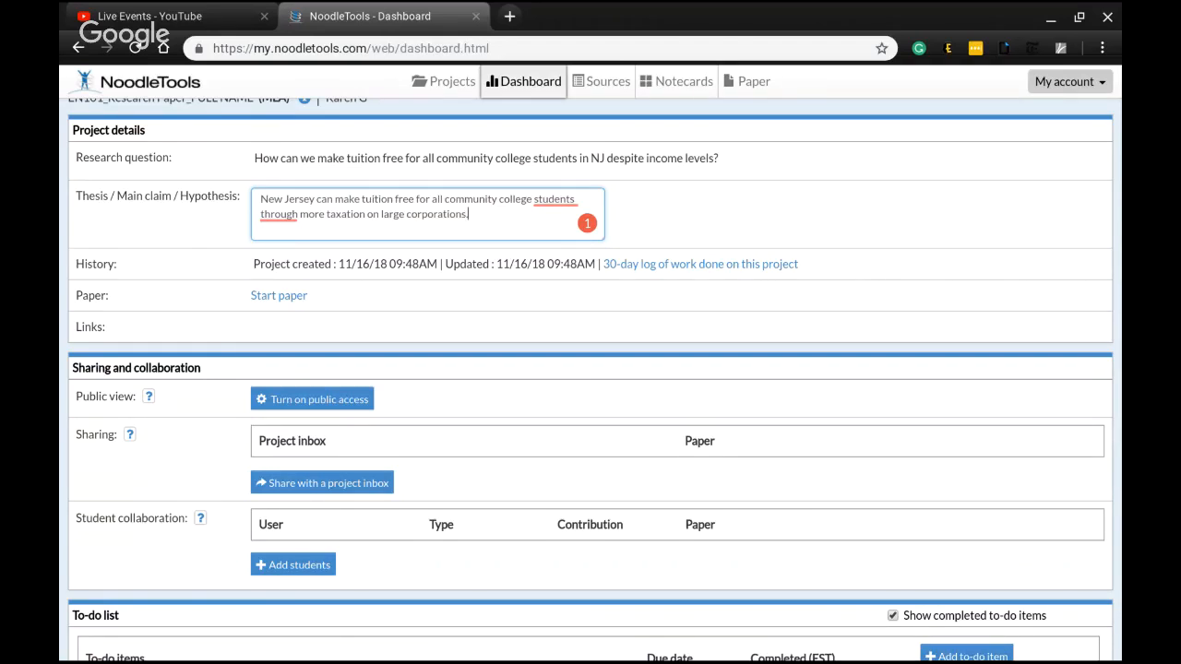
{"action": "left_click", "coordinate": [302, 483]}
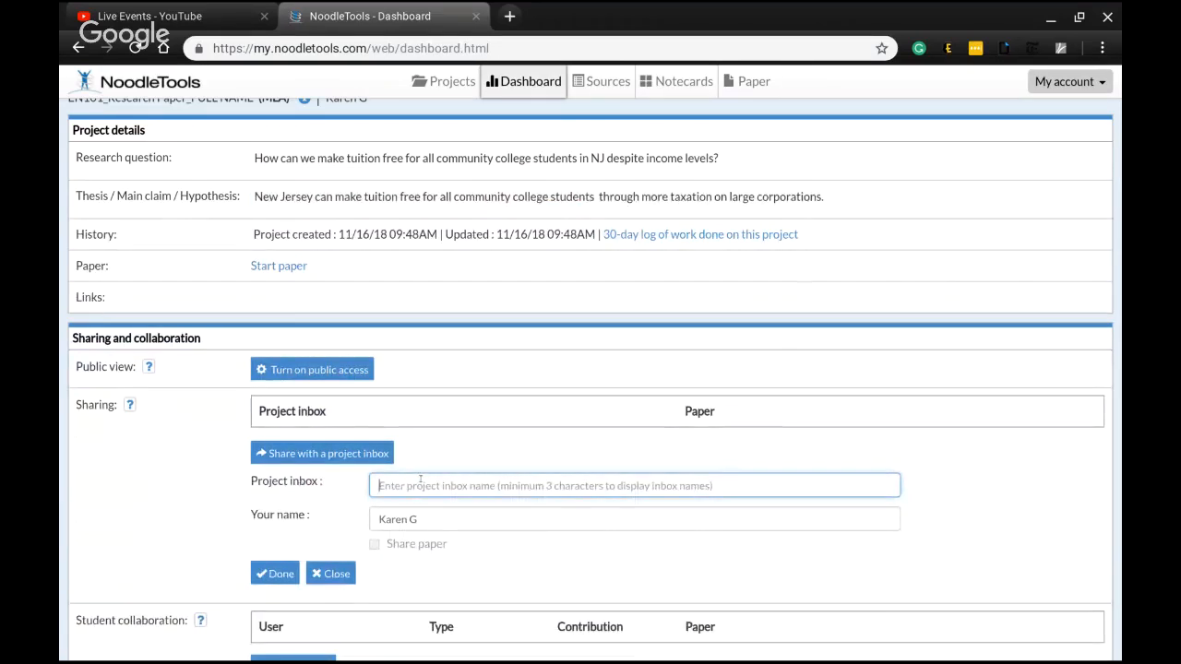
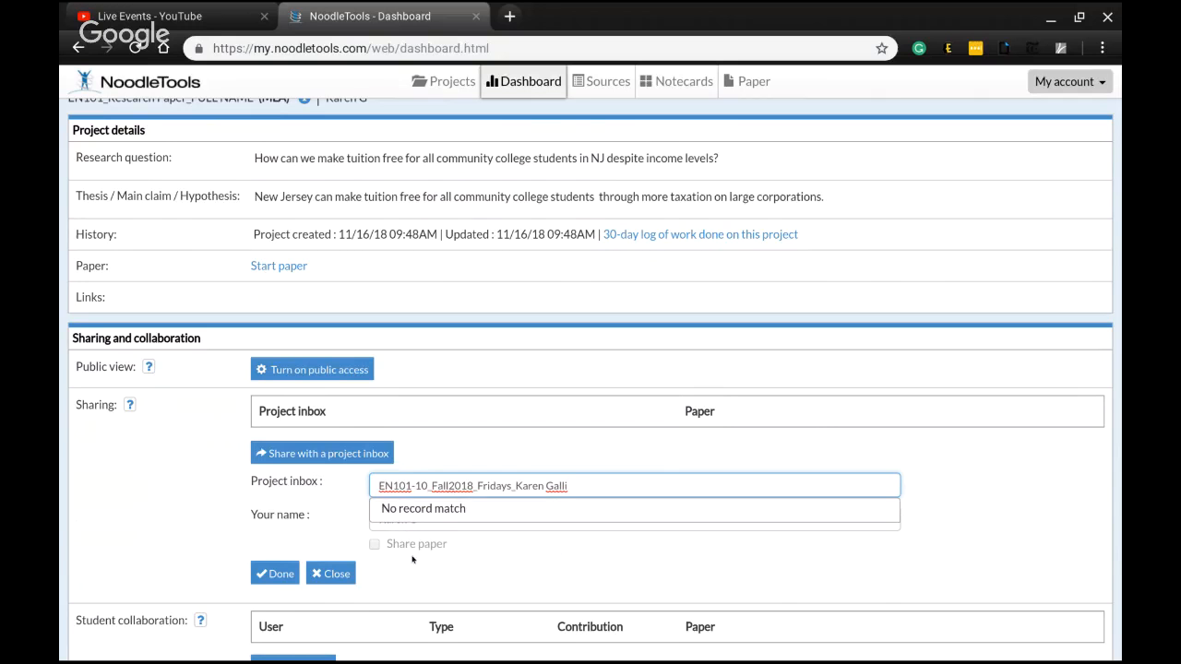
{"action": "left_click", "coordinate": [273, 574]}
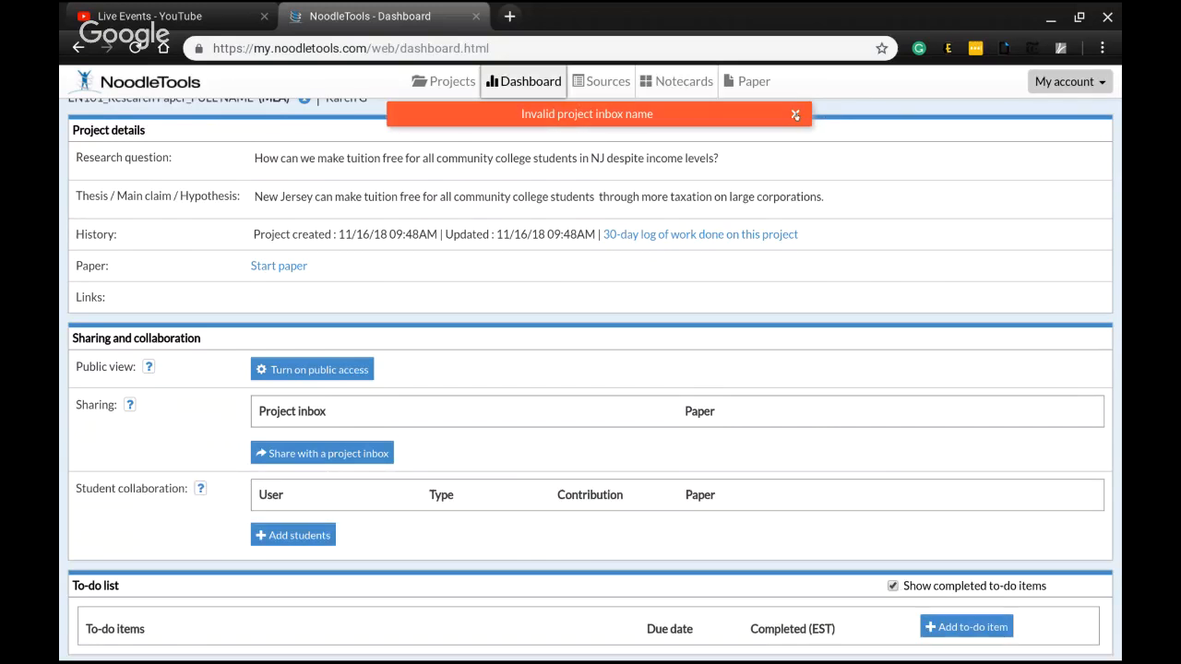
{"action": "left_click", "coordinate": [798, 115]}
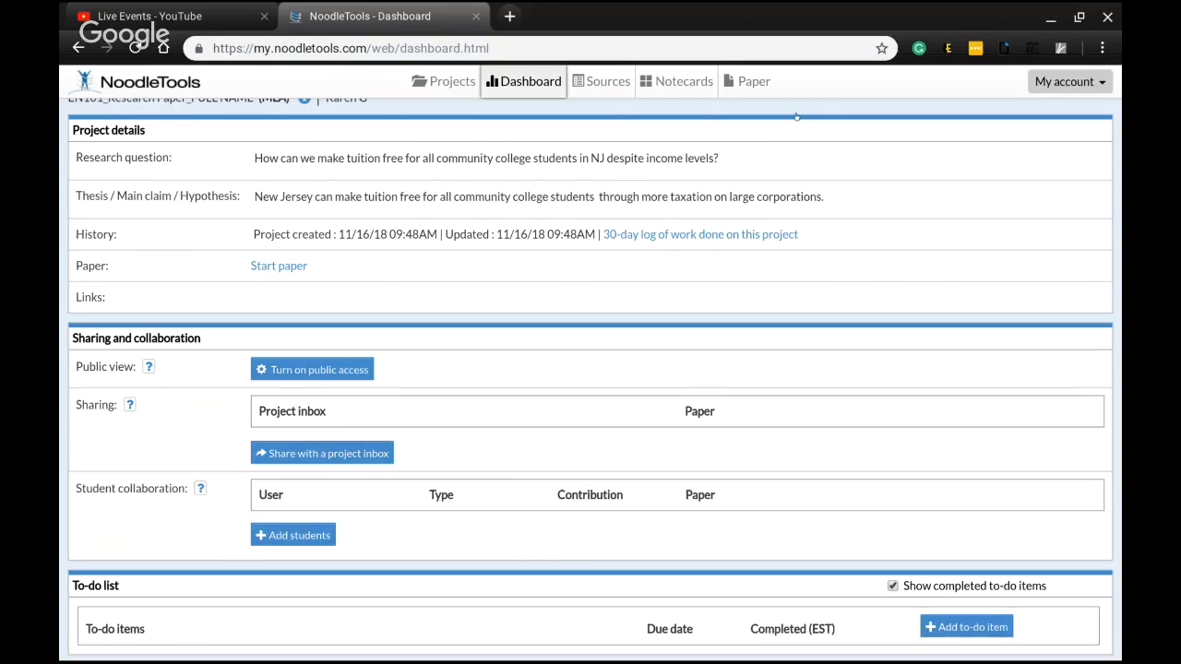
Open the project inbox sharing form and paste the class project inbox name into the inbox field
{"action": "left_click", "coordinate": [366, 461]}
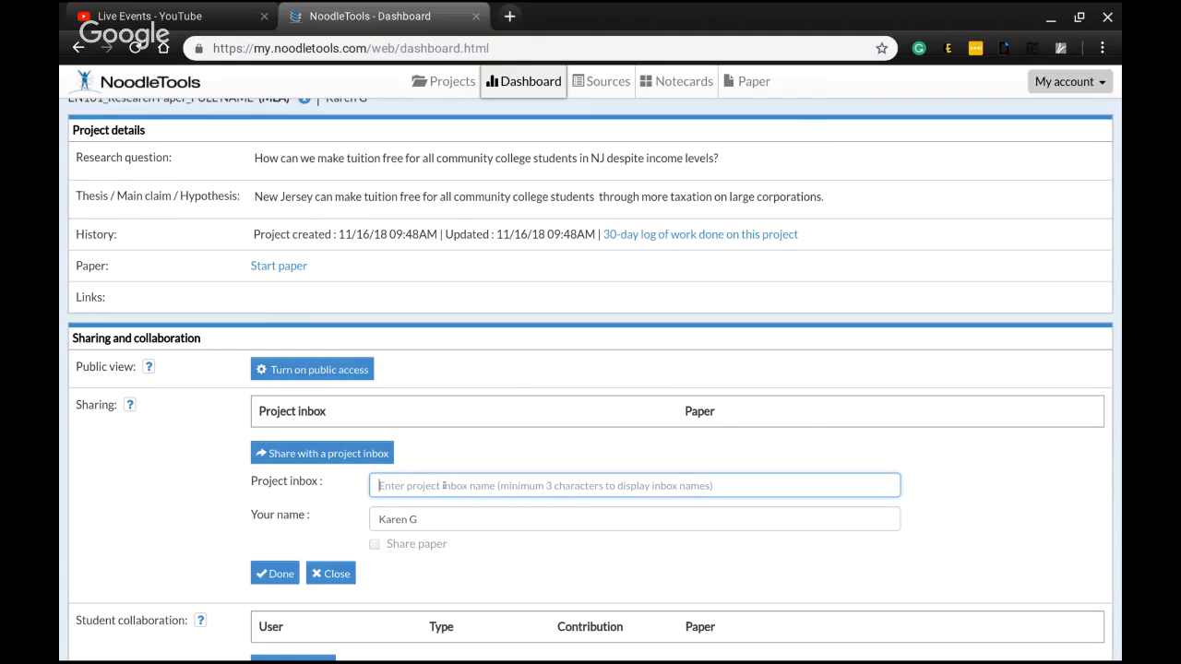
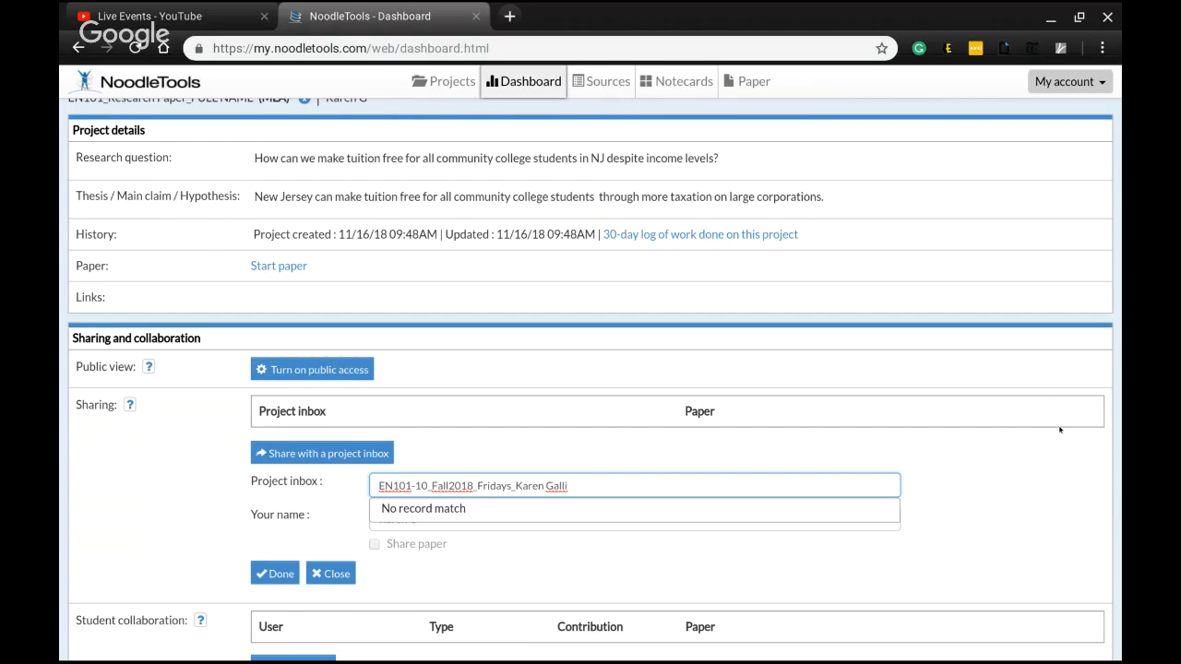
{"action": "scroll", "coordinate": [1060, 429], "scroll_direction": "down", "scroll_amount": 1}
{"action": "scroll", "coordinate": [1060, 430], "scroll_direction": "down", "scroll_amount": 3}
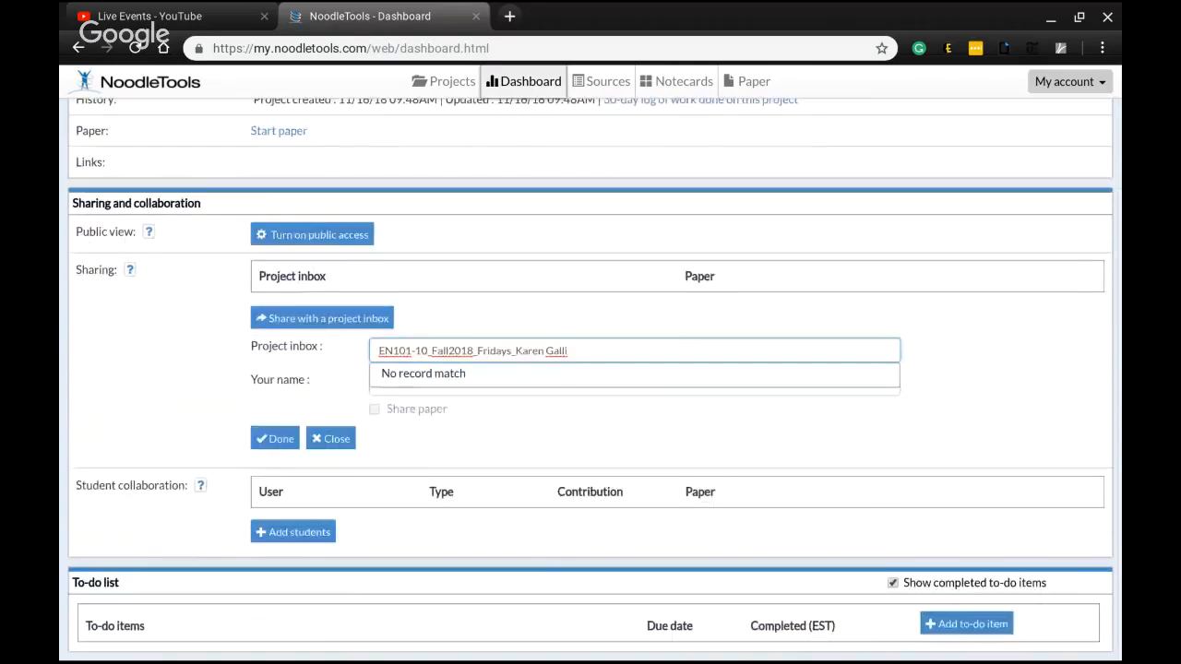
{"action": "scroll", "coordinate": [1006, 450], "scroll_direction": "up", "scroll_amount": 1}
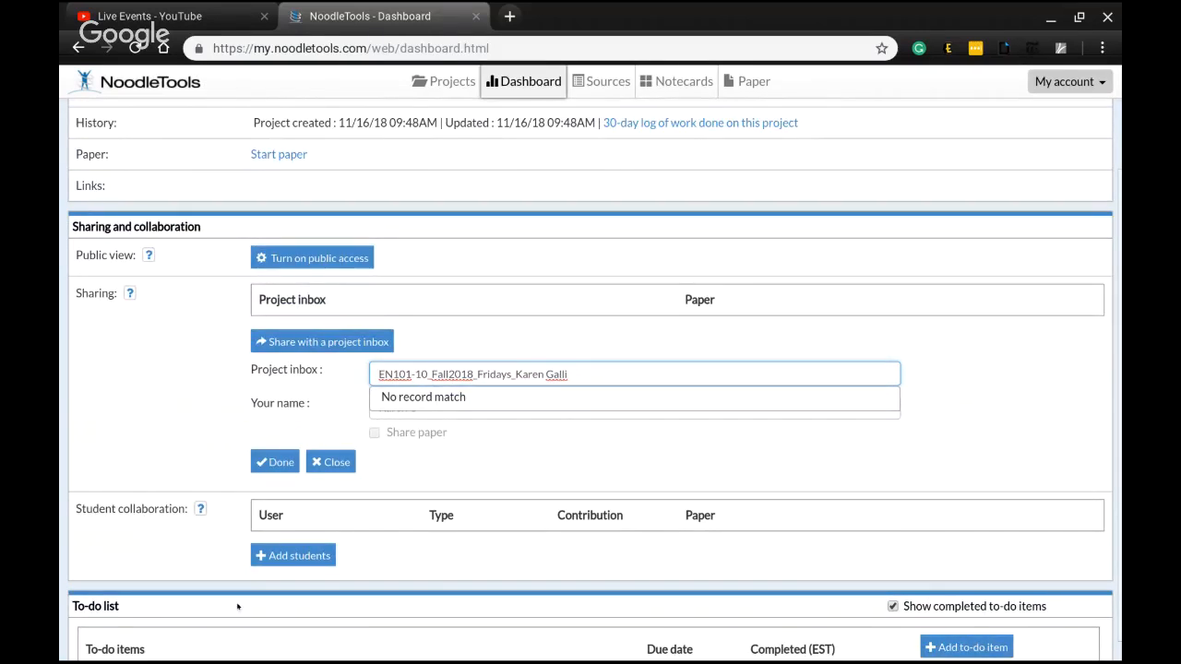
{"action": "scroll", "coordinate": [1119, 469], "scroll_direction": "down", "scroll_amount": 1}
Add a to-do item "Use the databases to find sources" due 11/23/2018
{"action": "left_click", "coordinate": [952, 622]}
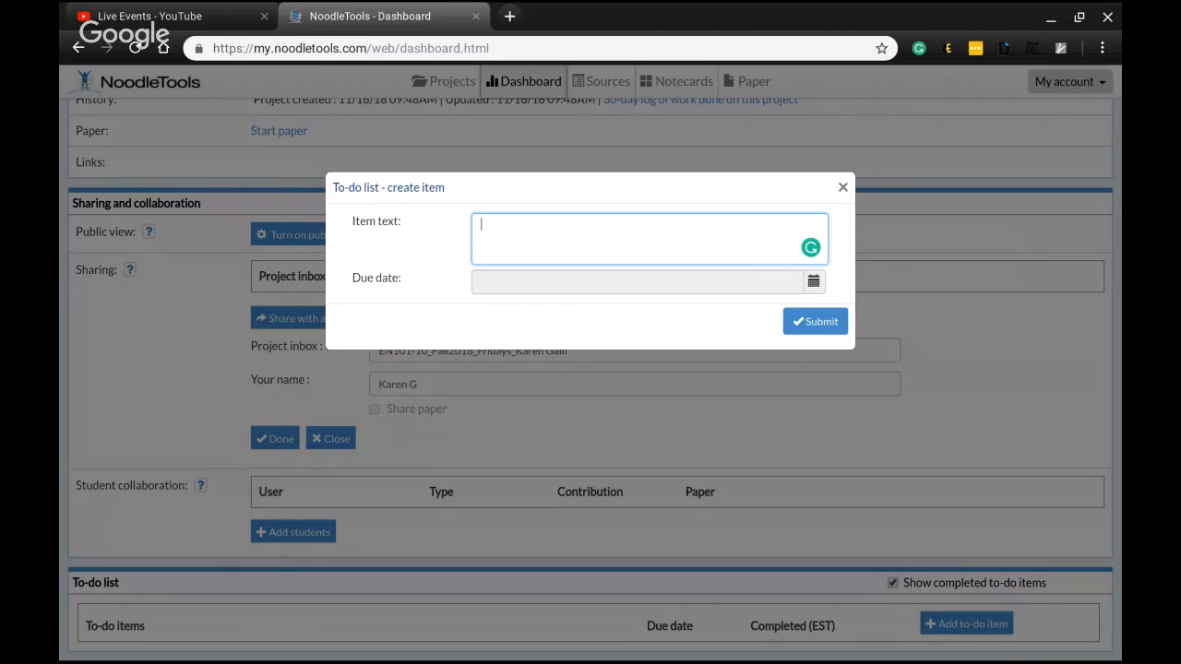
{"action": "type", "text": "Use the databases to find sources"}
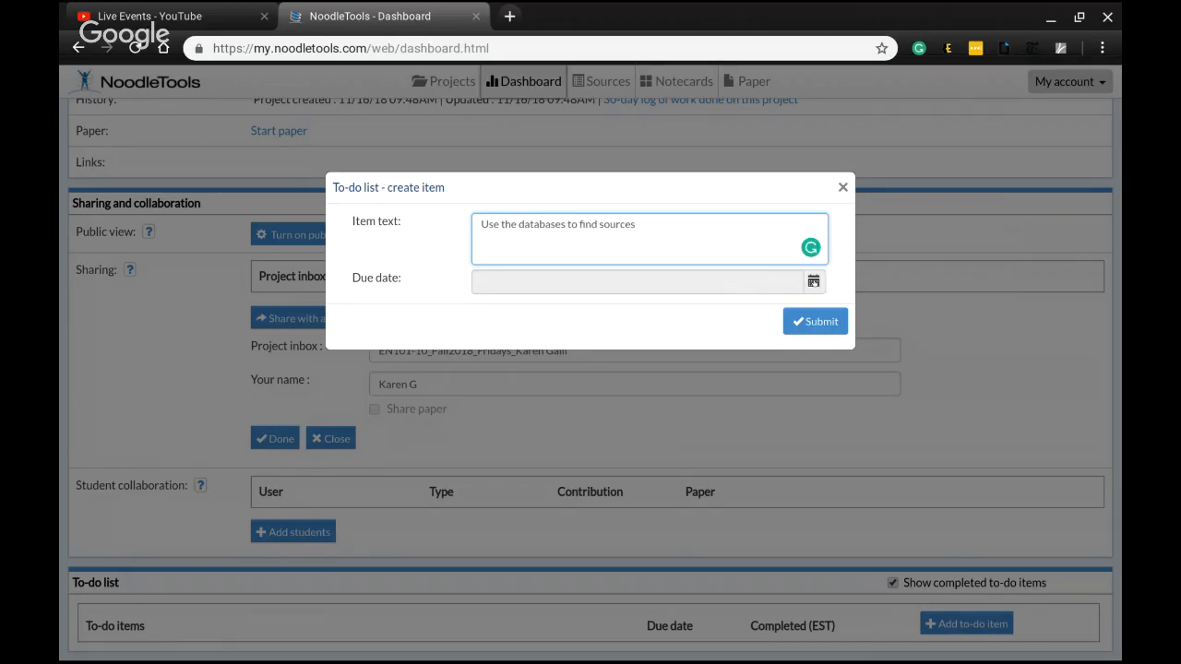
{"action": "left_click", "coordinate": [815, 282]}
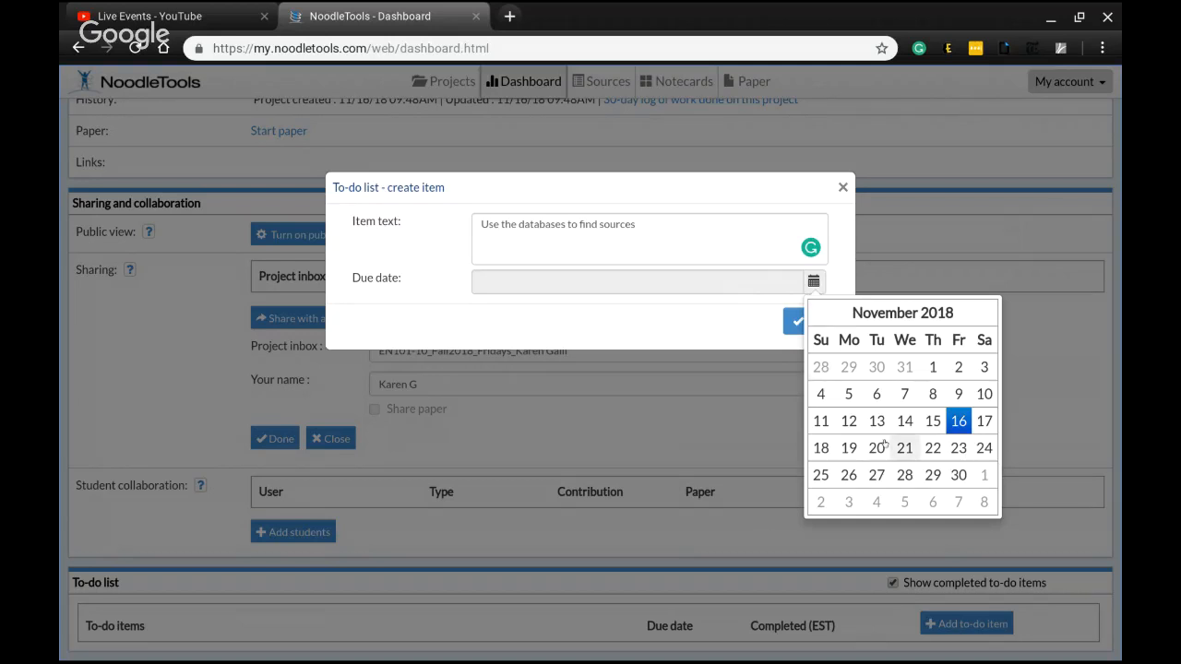
{"action": "left_click", "coordinate": [957, 448]}
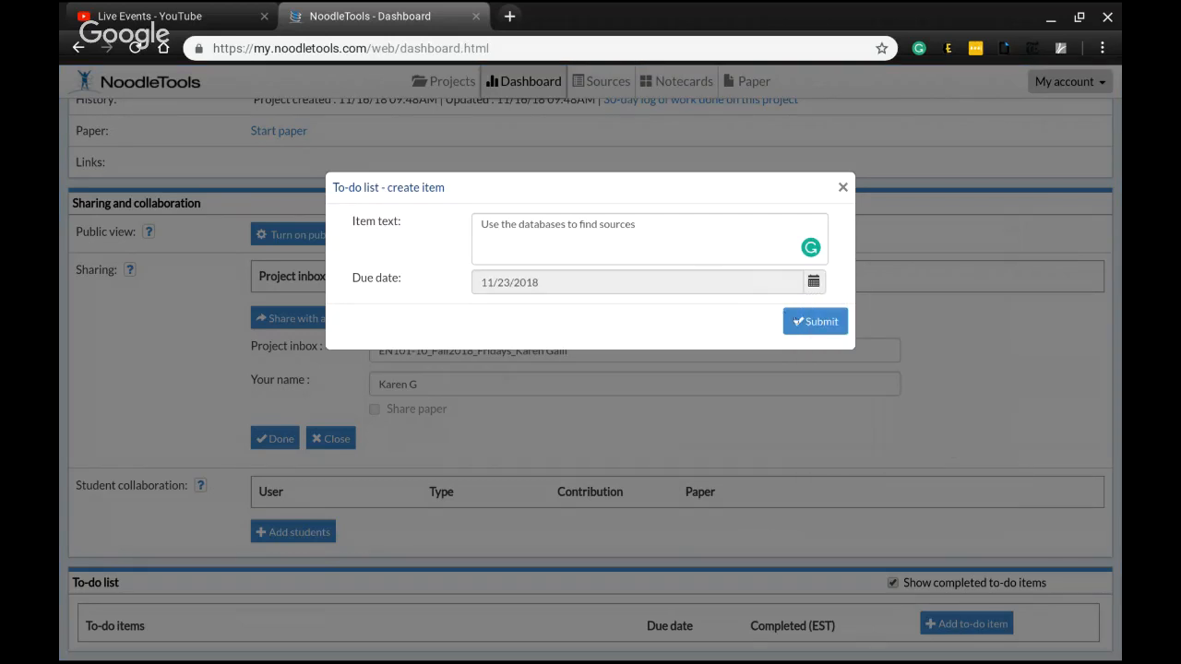
{"action": "left_click", "coordinate": [790, 321]}
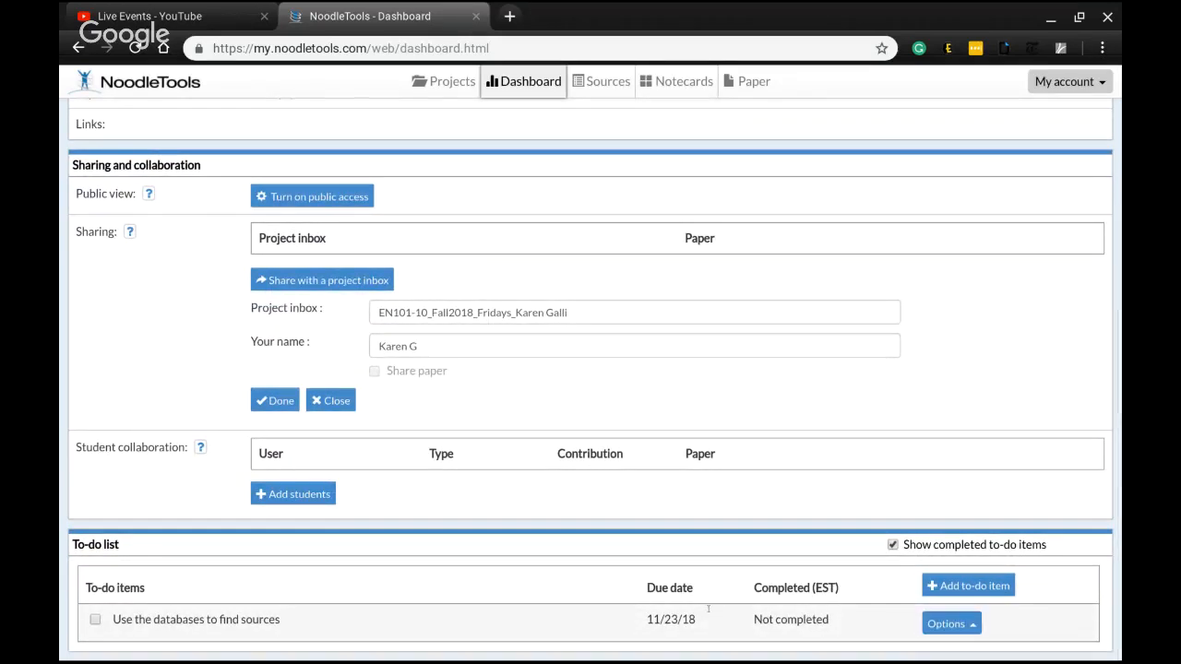
Add a to-do item "Create an outline of my ideas" due 12/03/2018
{"action": "left_click", "coordinate": [1006, 586]}
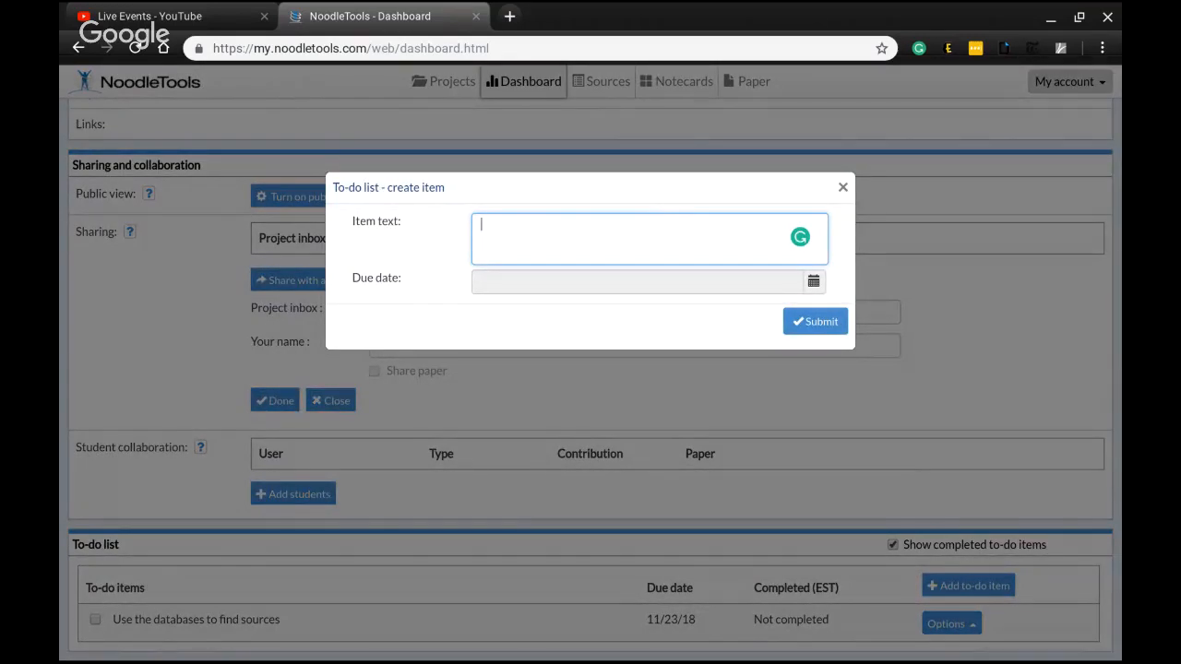
{"action": "type", "text": "Create an"}
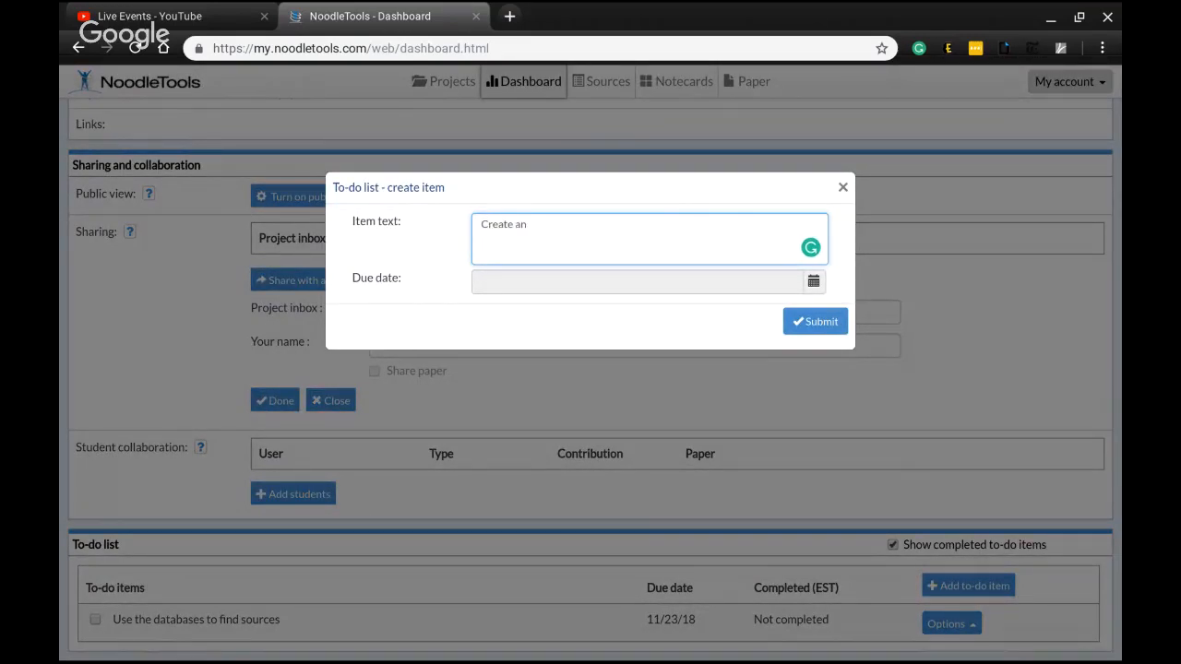
{"action": "key", "text": "BackSpace"}
{"action": "key", "text": "BackSpace"}
{"action": "type", "text": "an outline of my ideas"}
{"action": "left_click", "coordinate": [815, 322]}
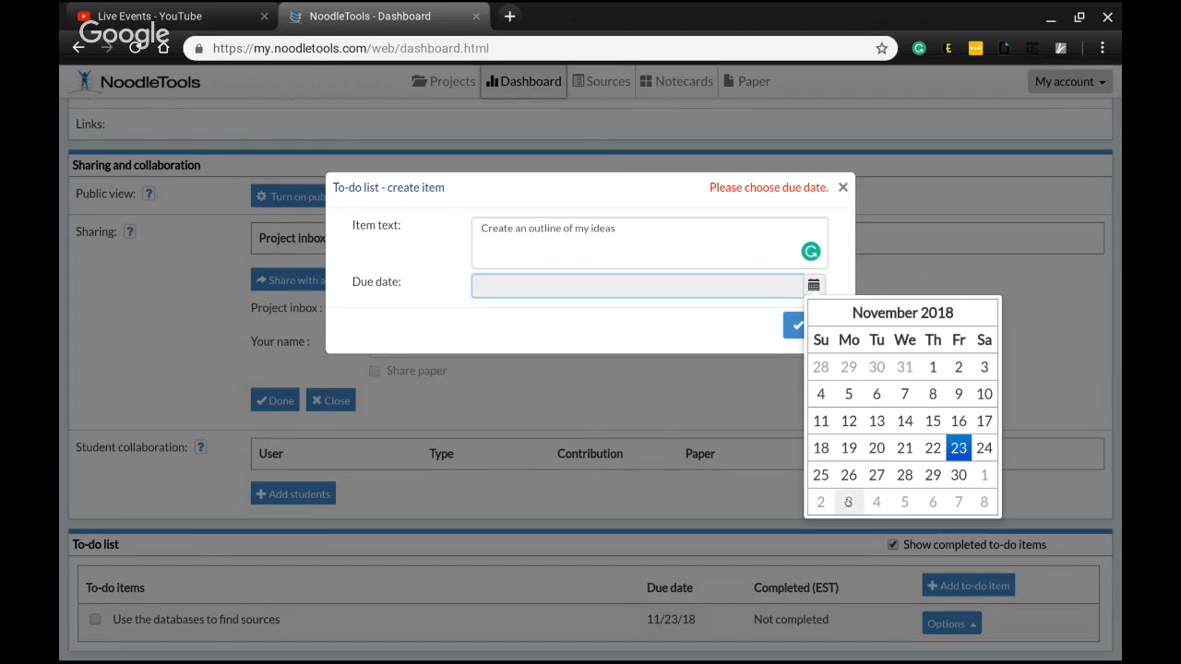
{"action": "left_click", "coordinate": [849, 503]}
{"action": "left_click", "coordinate": [808, 321]}
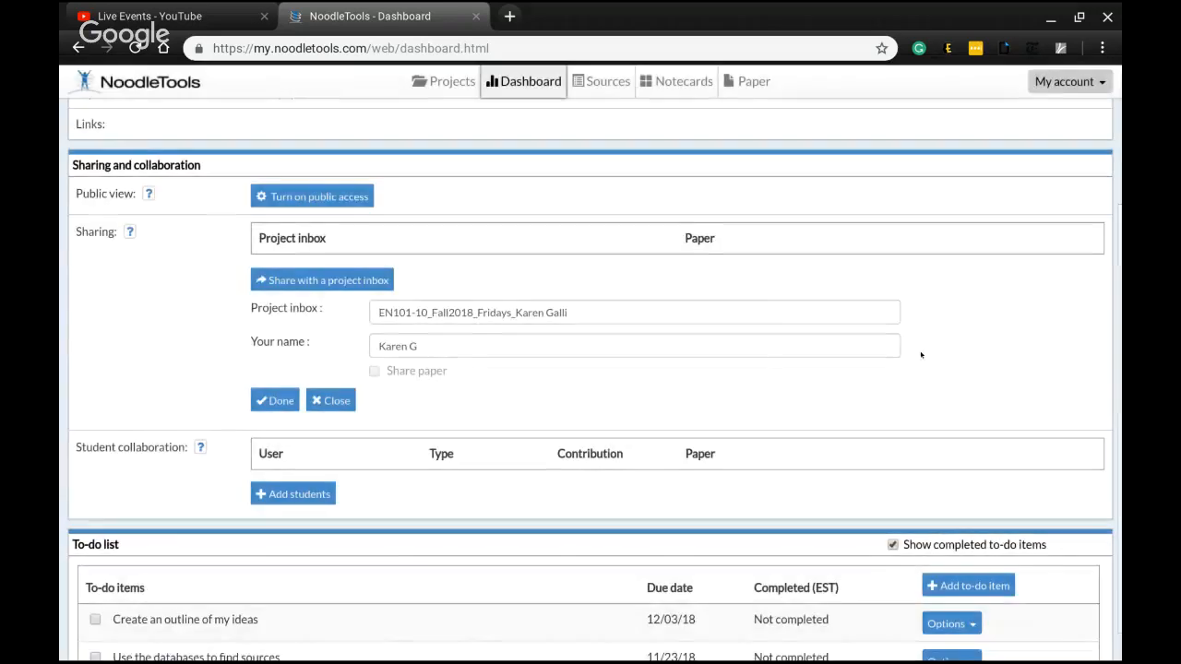
Add a to-do item "Complete Notecards in NT" due 12/05/2018
{"action": "scroll", "coordinate": [963, 546], "scroll_direction": "down", "scroll_amount": 1}
{"action": "left_click", "coordinate": [962, 547]}
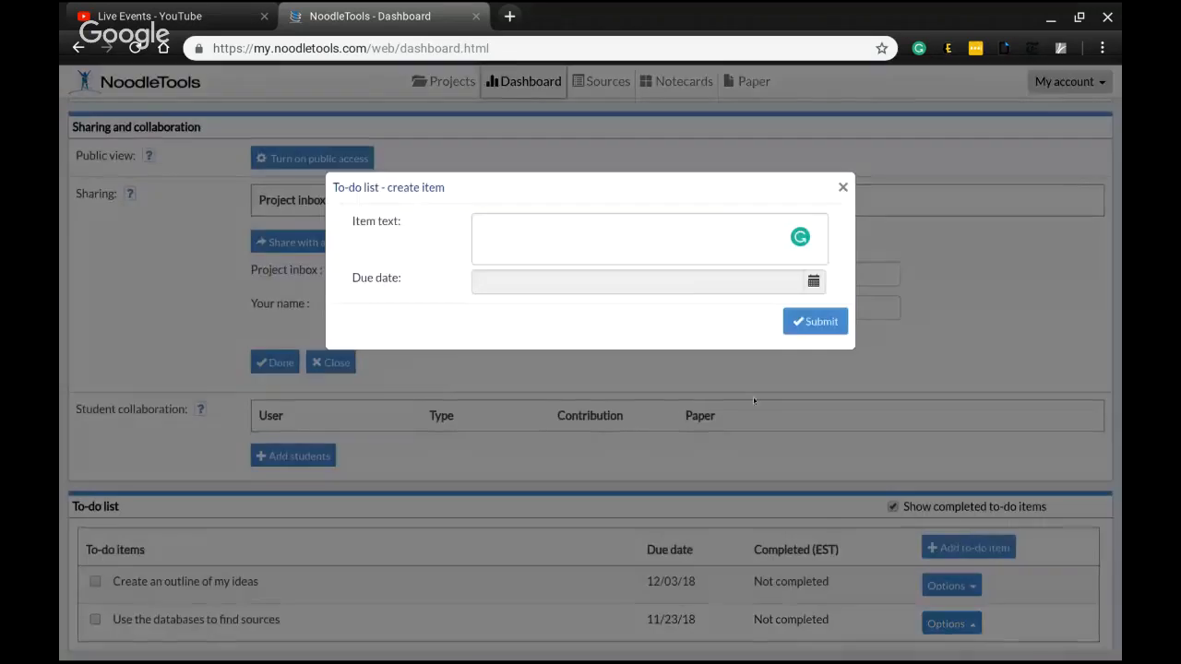
{"action": "left_click", "coordinate": [670, 237]}
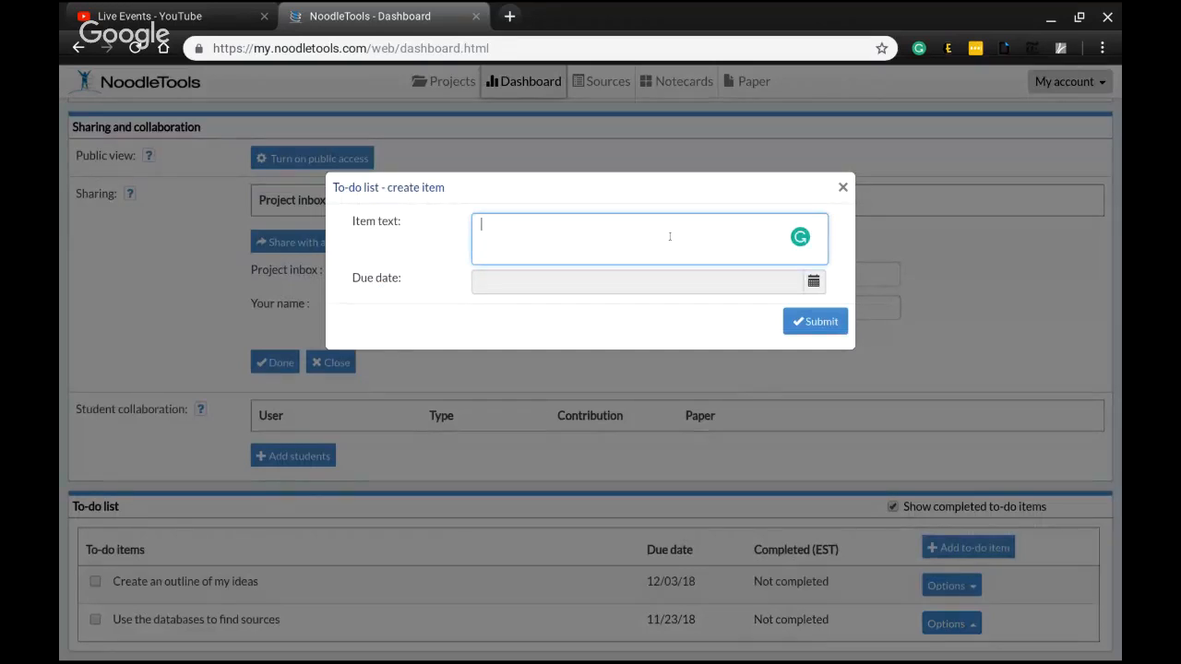
{"action": "type", "text": "C"}
{"action": "key", "text": "BackSpace"}
{"action": "type", "text": "Comlet"}
{"action": "key", "text": "BackSpace"}
{"action": "key", "text": "BackSpace"}
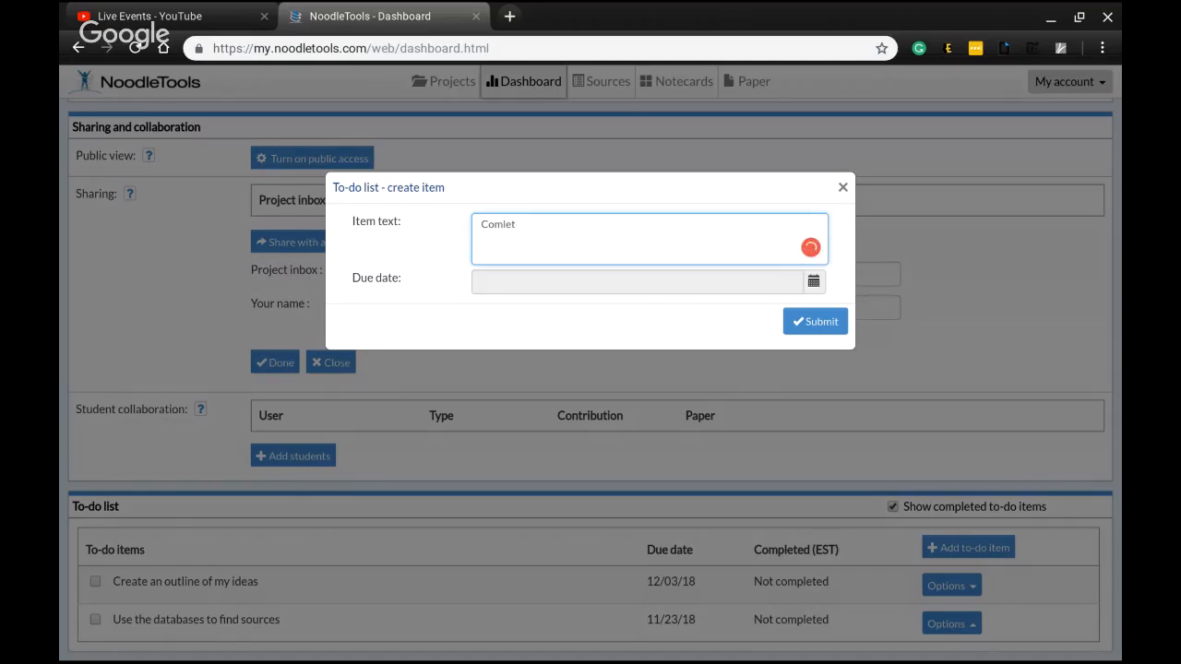
{"action": "type", "text": "ple"}
{"action": "key", "text": "BackSpace"}
{"action": "key", "text": "BackSpace"}
{"action": "key", "text": "BackSpace"}
{"action": "key", "text": "BackSpace"}
{"action": "type", "text": "plete Notecards in NT"}
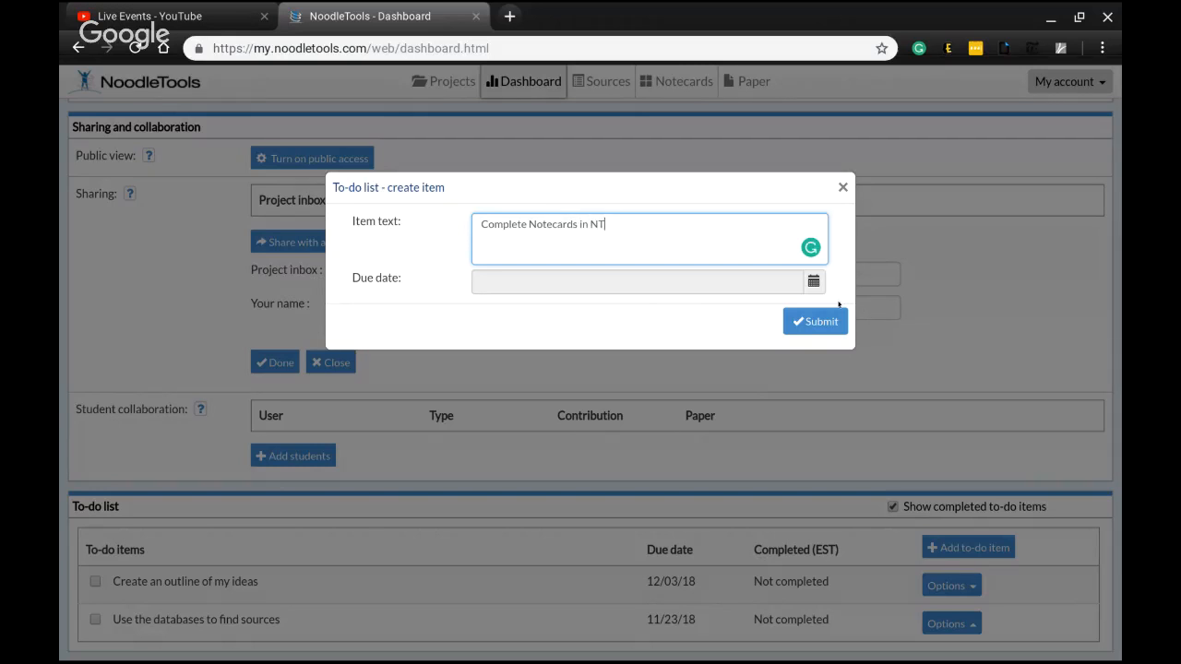
{"action": "left_click", "coordinate": [812, 282]}
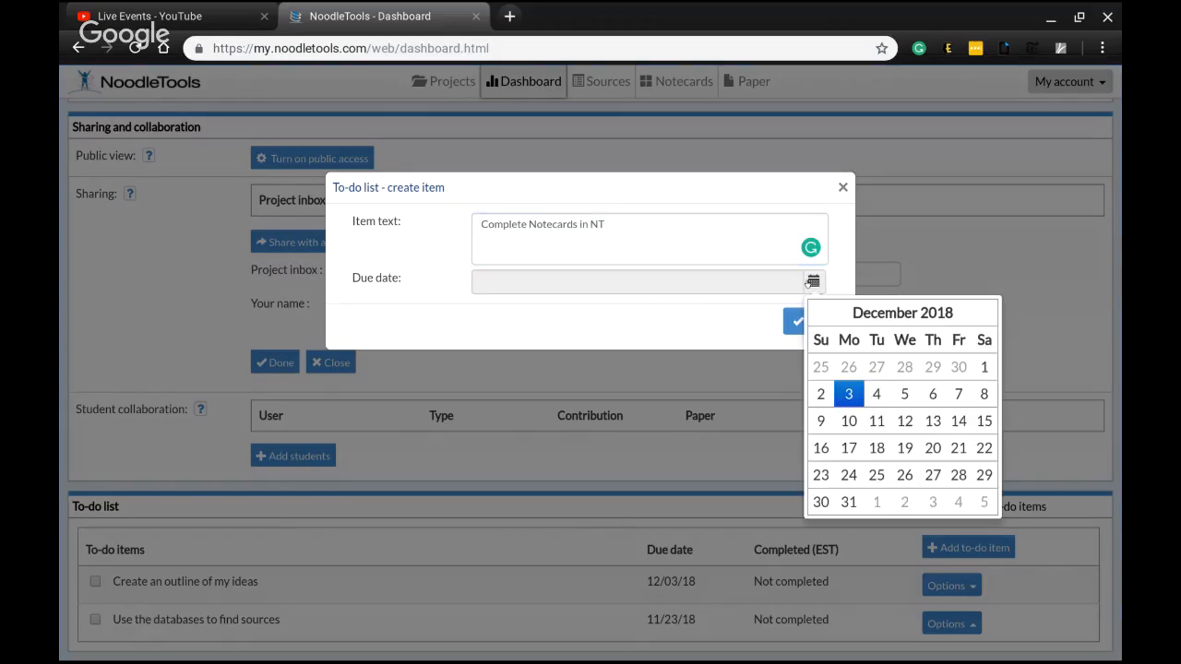
{"action": "left_click", "coordinate": [904, 395]}
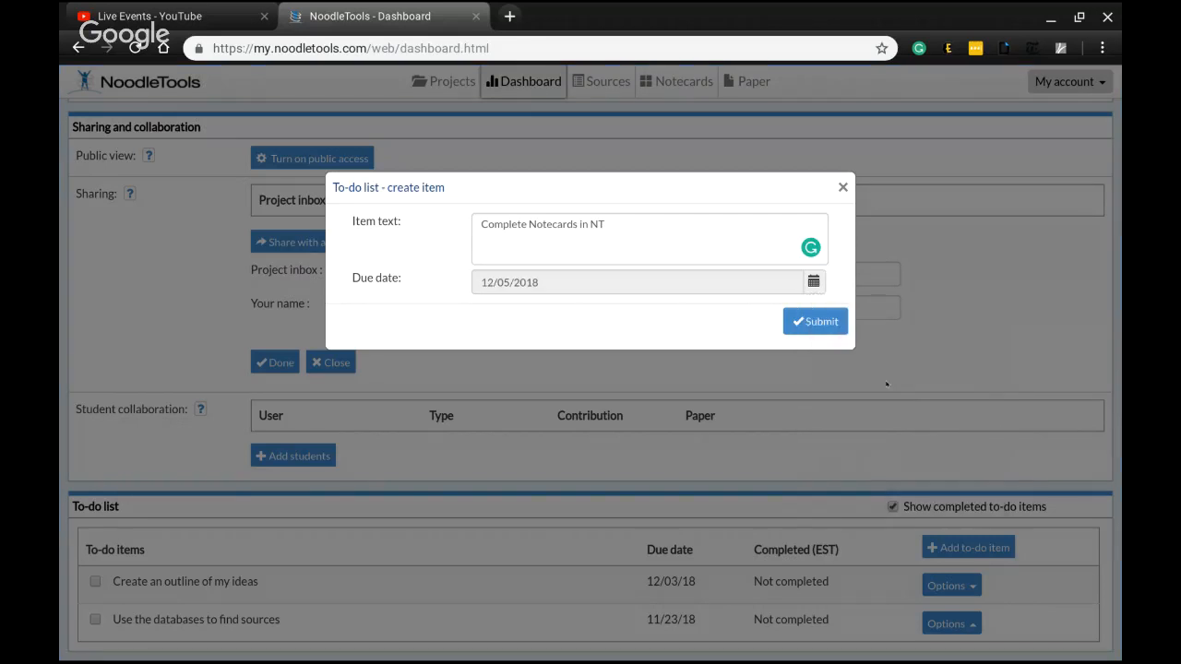
{"action": "left_click", "coordinate": [824, 323]}
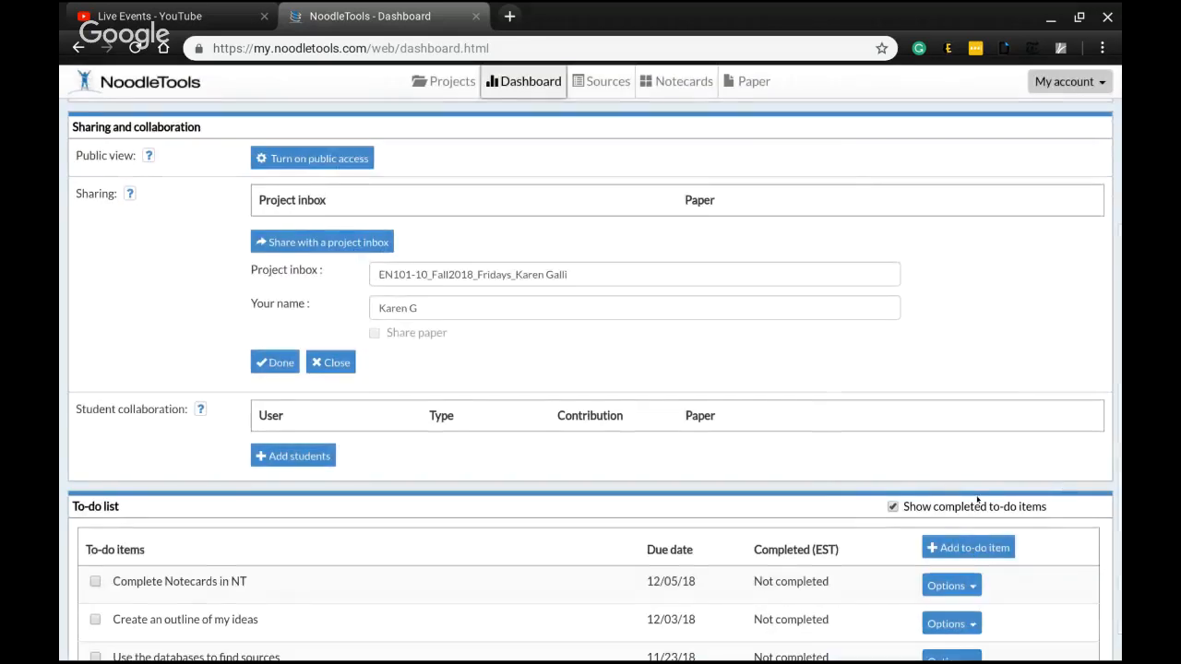
Start a new citation for a newspaper article accessed through a database on the Sources page
{"action": "scroll", "coordinate": [978, 499], "scroll_direction": "down", "scroll_amount": 1}
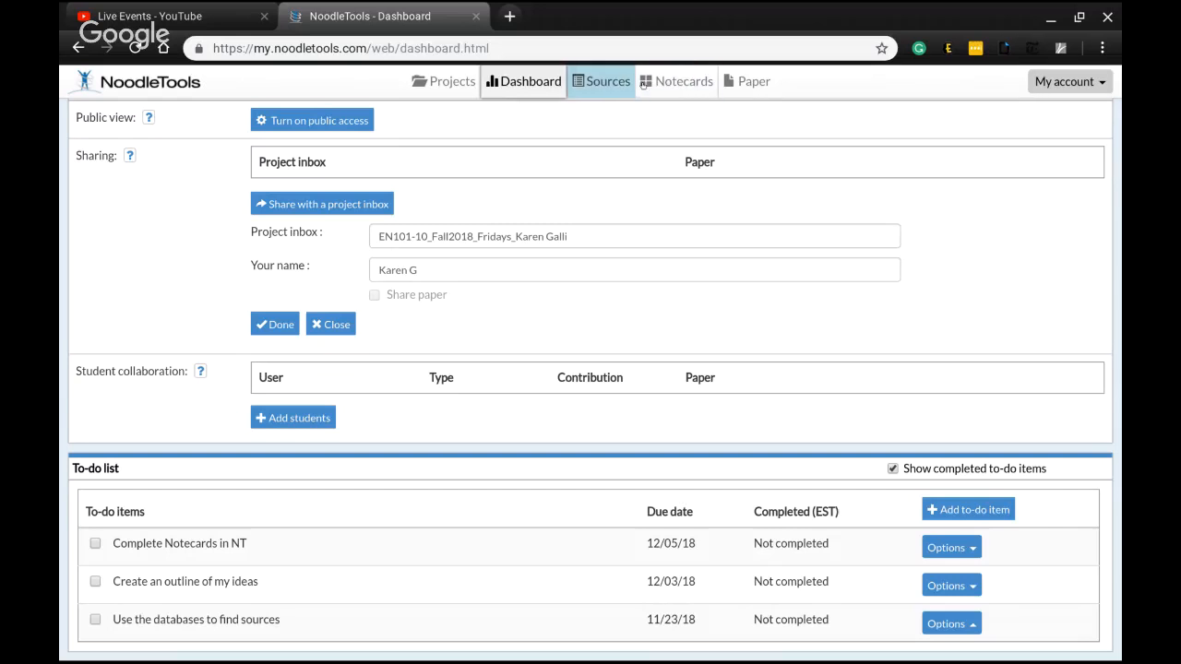
{"action": "left_click", "coordinate": [591, 86]}
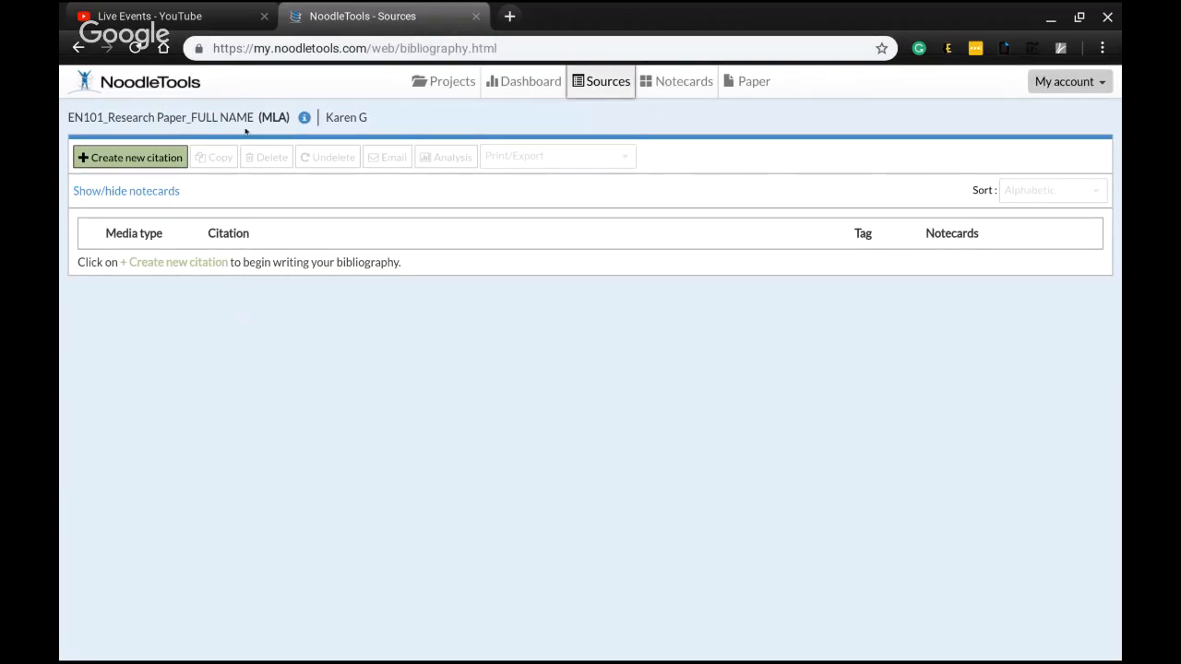
{"action": "left_click", "coordinate": [157, 154]}
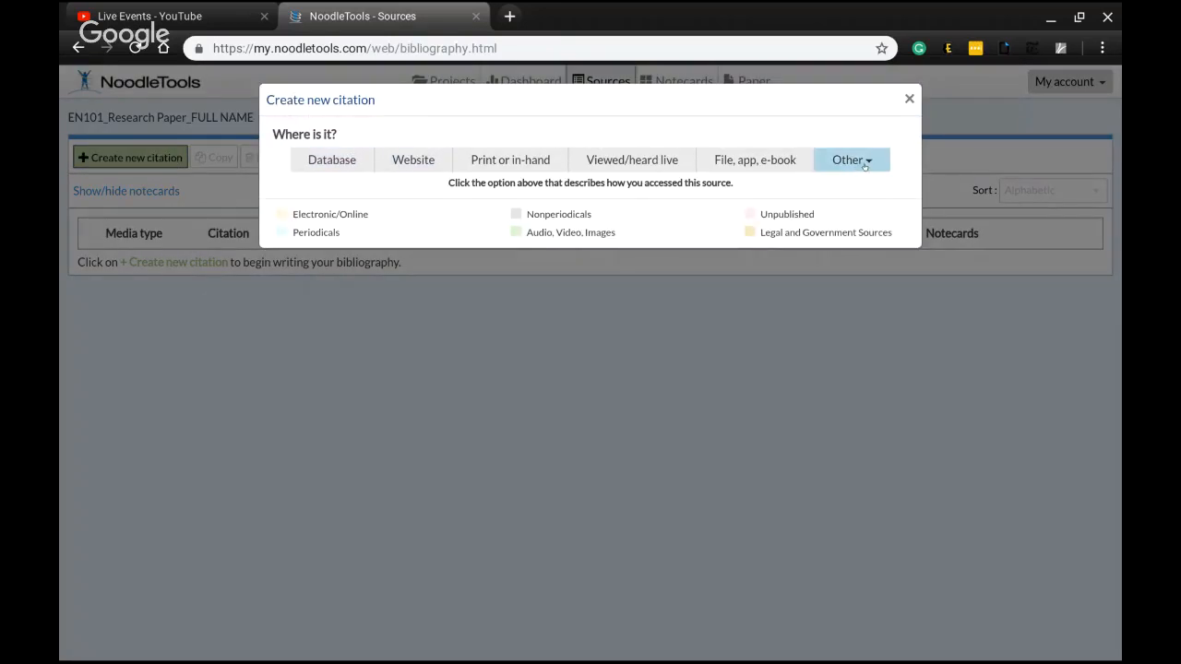
{"action": "left_click", "coordinate": [353, 155]}
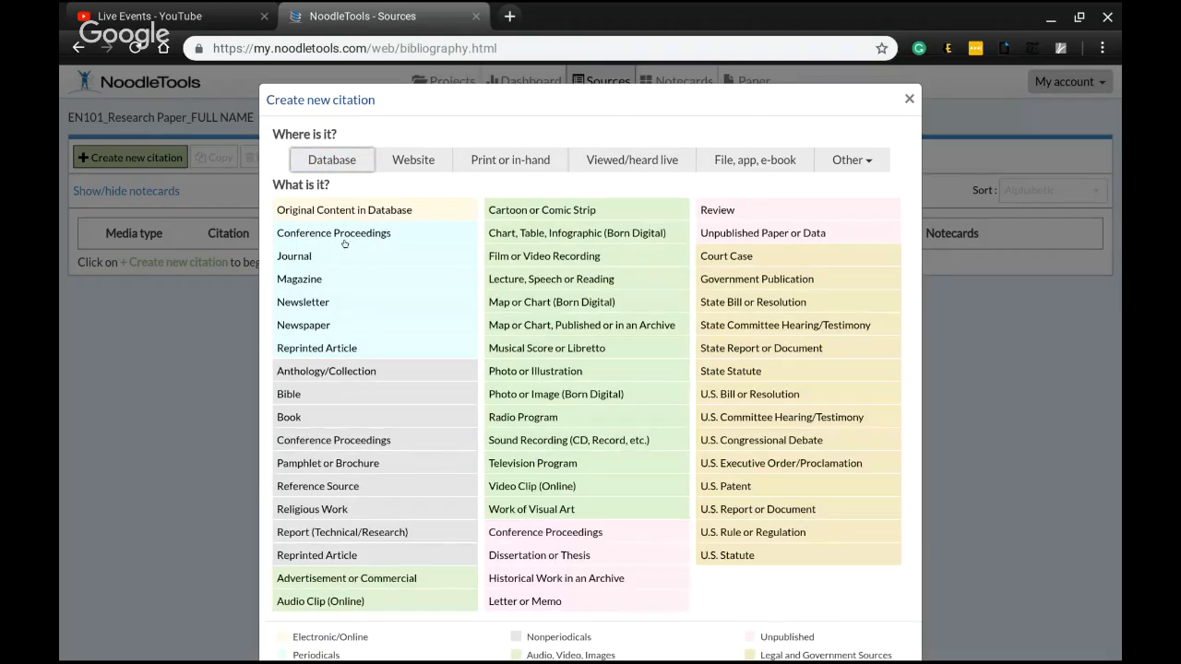
{"action": "left_click", "coordinate": [297, 324]}
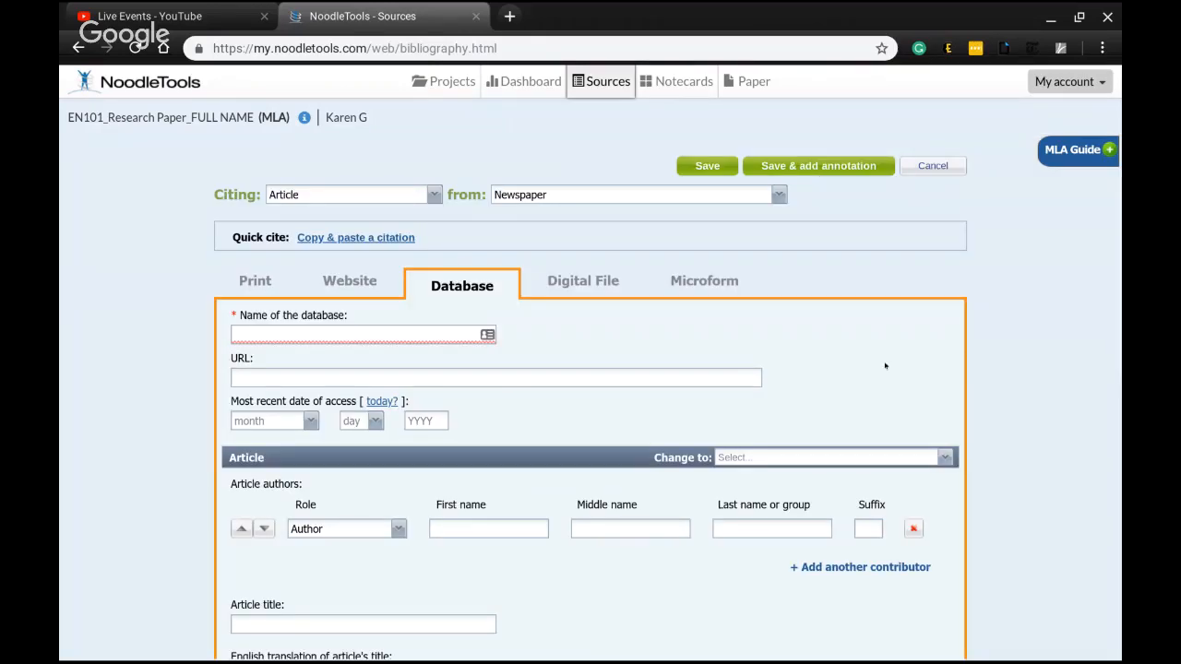
Examine the fields of the database newspaper article citation form
{"action": "scroll", "coordinate": [848, 284], "scroll_direction": "down", "scroll_amount": 1}
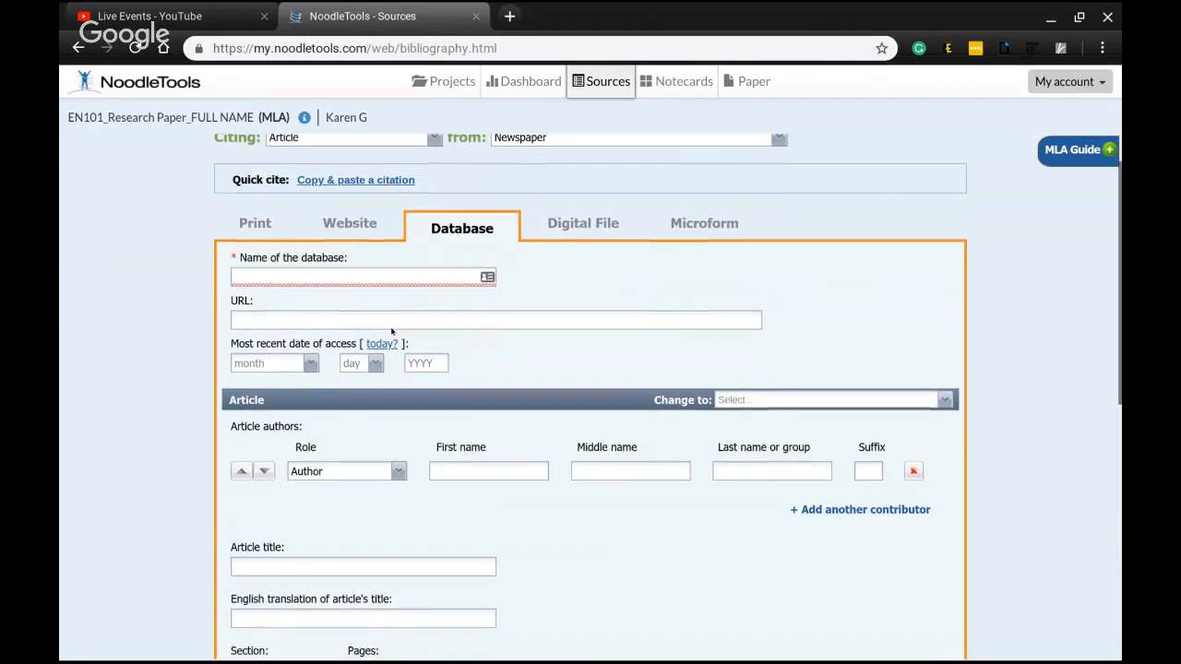
{"action": "left_click", "coordinate": [363, 279]}
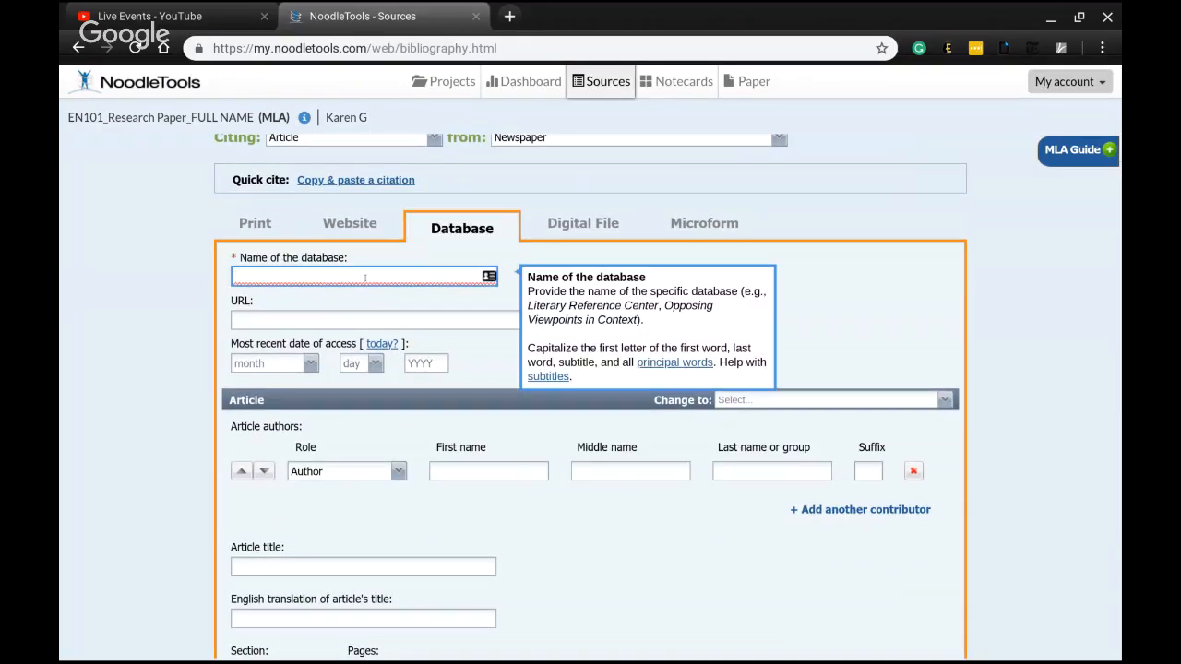
{"action": "left_click", "coordinate": [361, 305]}
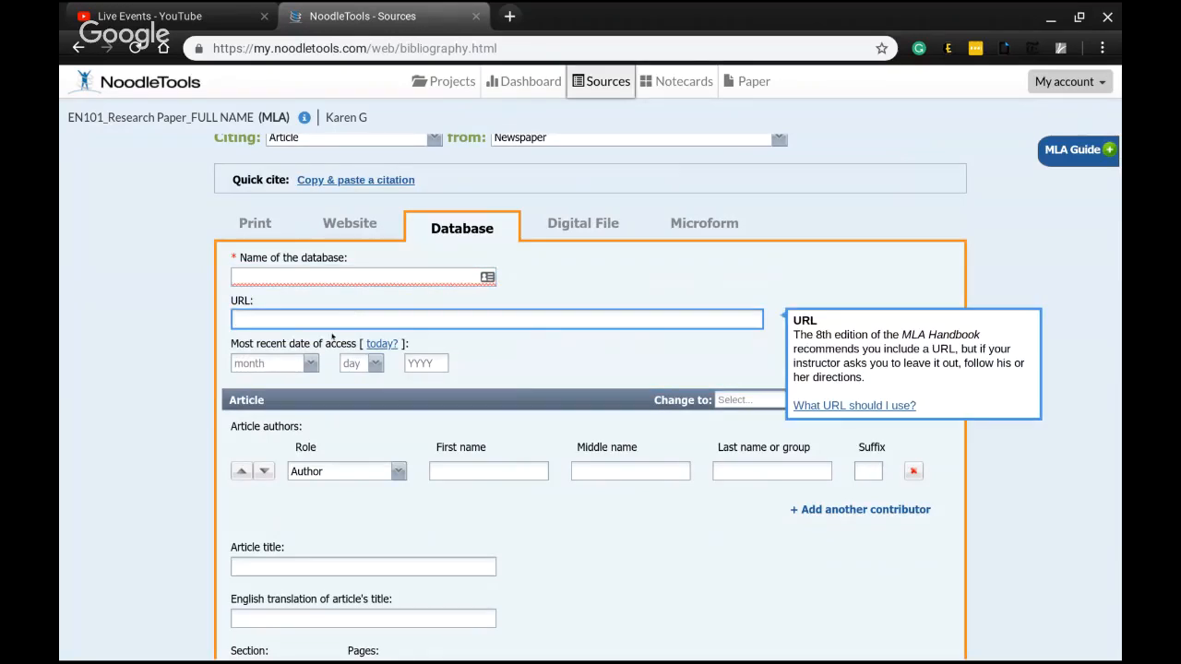
{"action": "left_click", "coordinate": [313, 362]}
{"action": "left_click", "coordinate": [312, 363]}
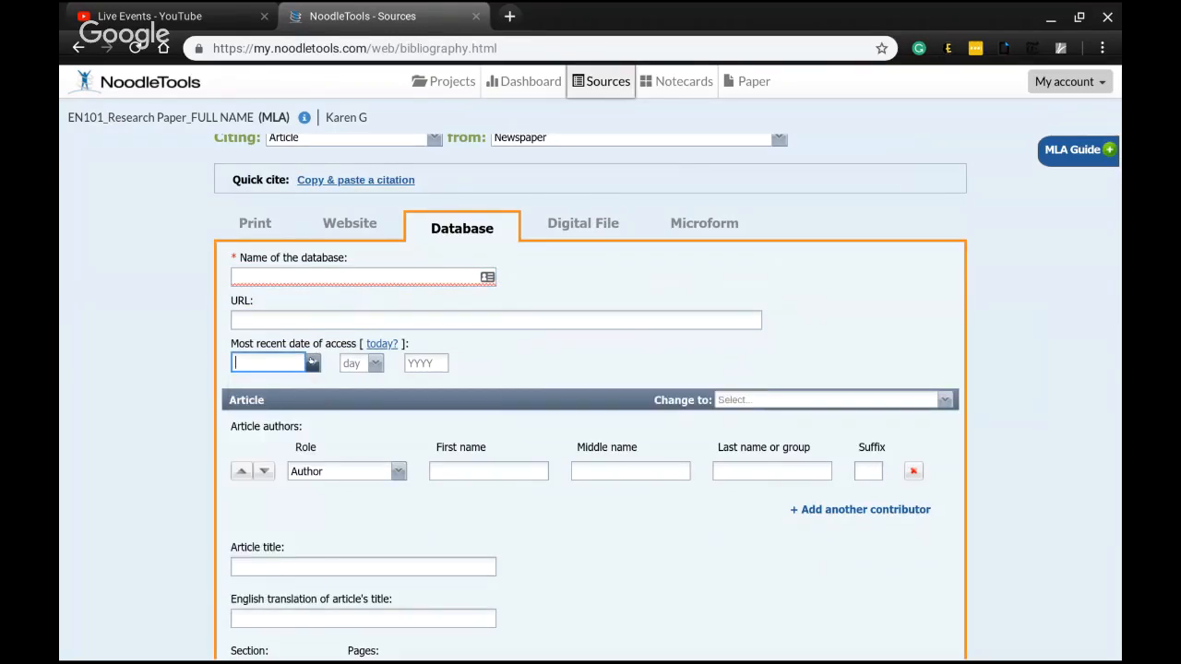
{"action": "left_click", "coordinate": [470, 470]}
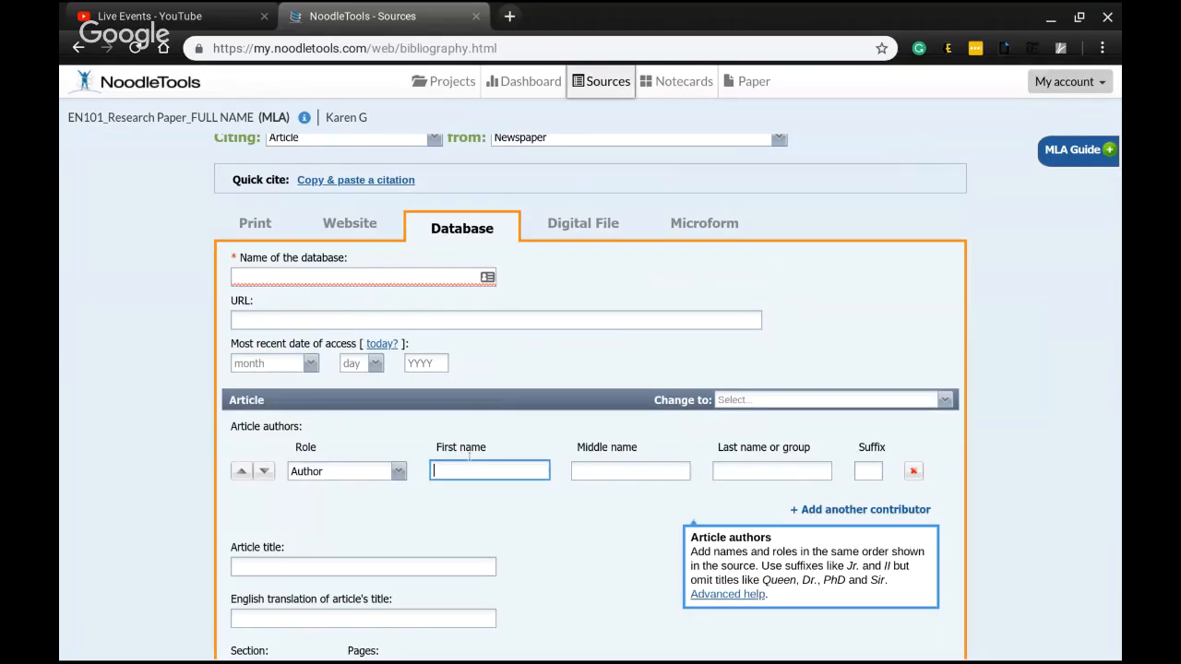
{"action": "scroll", "coordinate": [436, 298], "scroll_direction": "down", "scroll_amount": 3}
{"action": "left_click", "coordinate": [434, 292]}
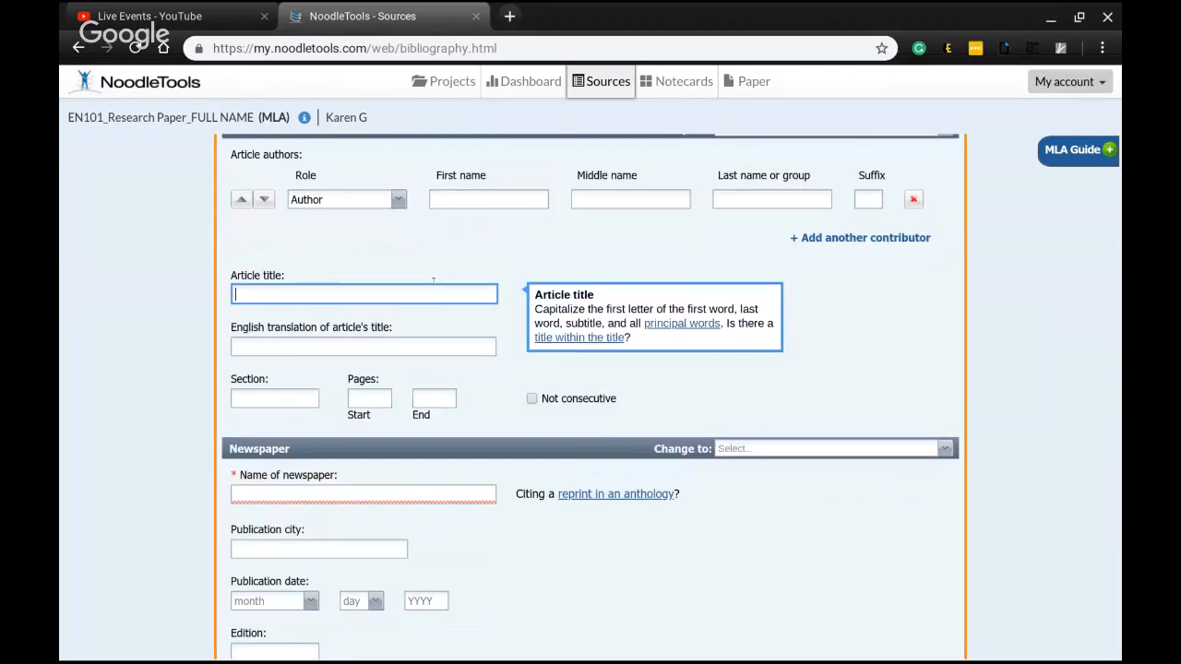
{"action": "left_click", "coordinate": [312, 395]}
{"action": "key", "text": "Tab"}
{"action": "scroll", "coordinate": [606, 265], "scroll_direction": "down", "scroll_amount": 2}
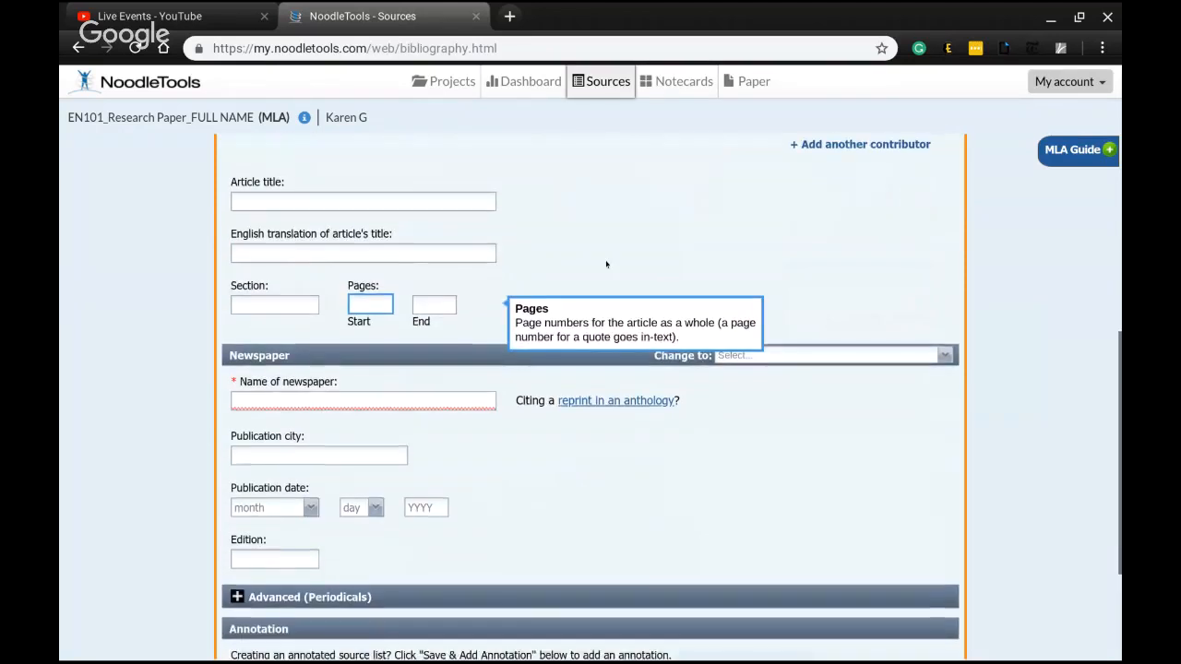
{"action": "left_click", "coordinate": [388, 365]}
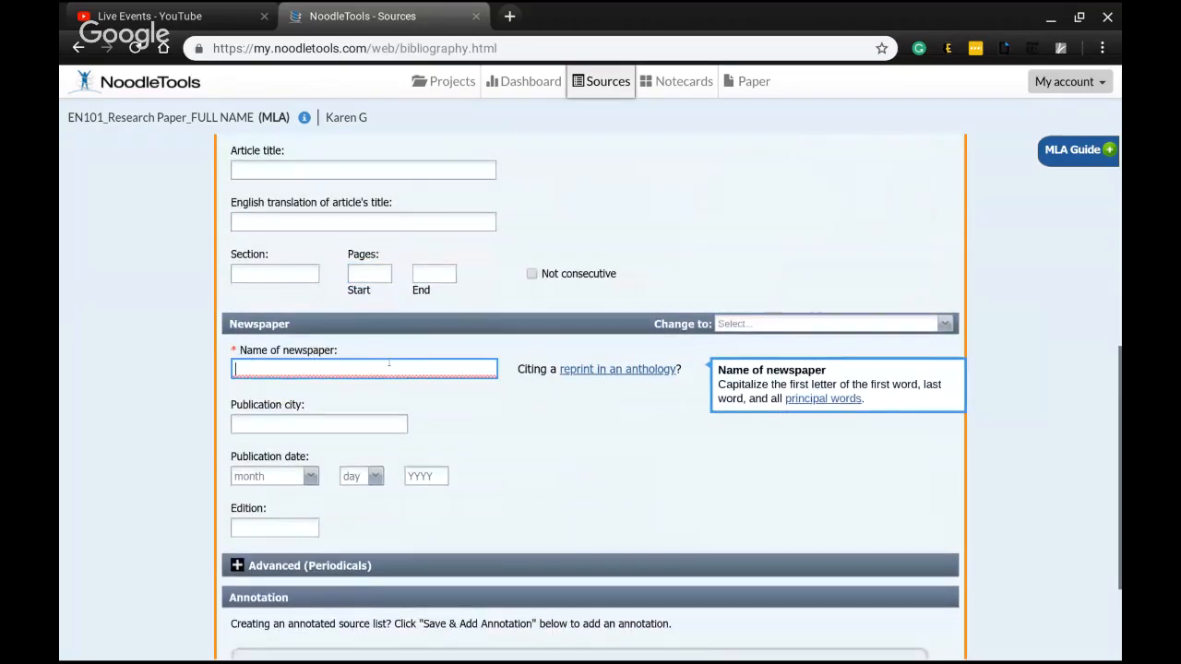
{"action": "left_click", "coordinate": [403, 423]}
{"action": "left_click", "coordinate": [277, 494]}
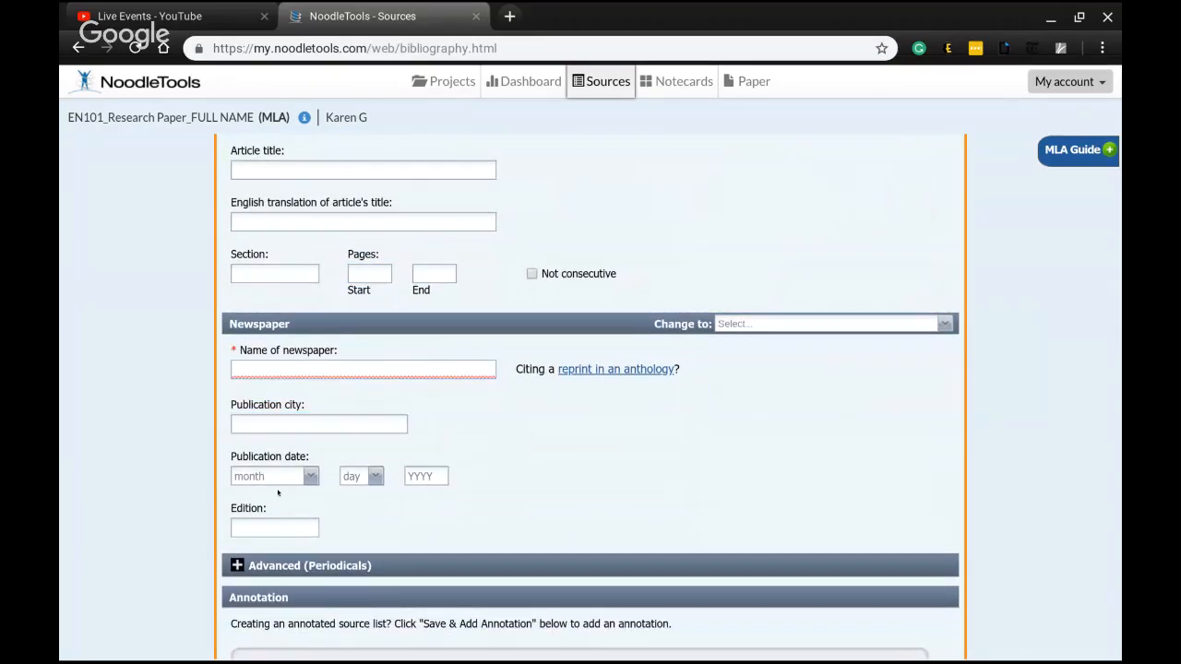
{"action": "scroll", "coordinate": [655, 389], "scroll_direction": "down", "scroll_amount": 2}
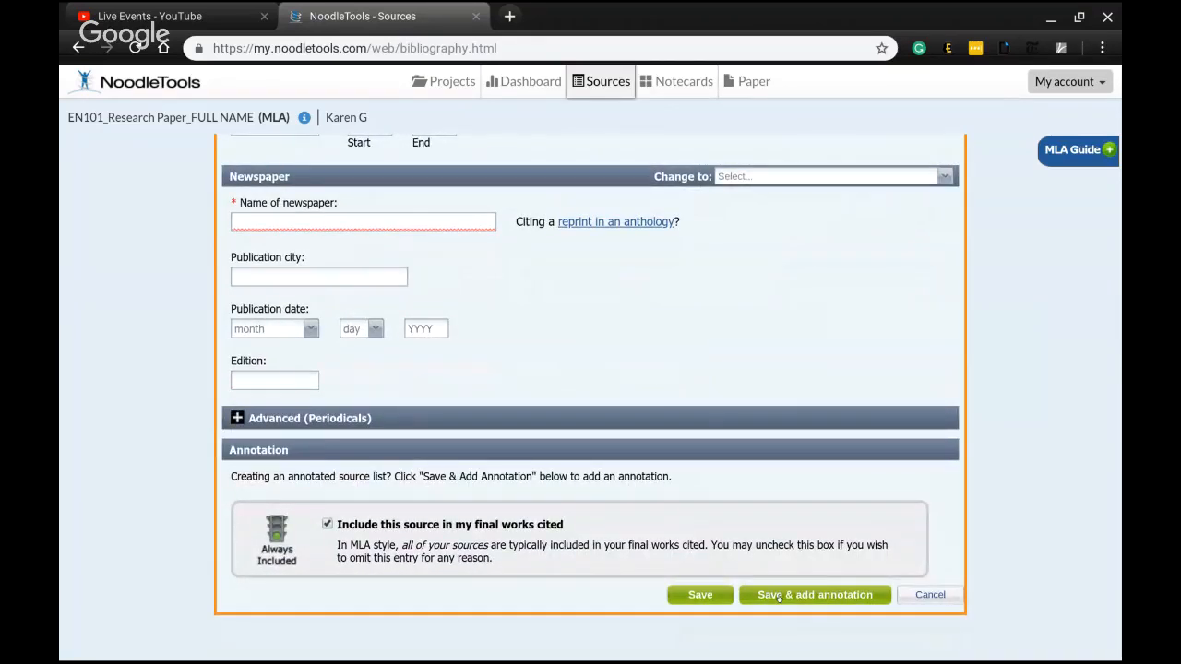
{"action": "left_click", "coordinate": [926, 594]}
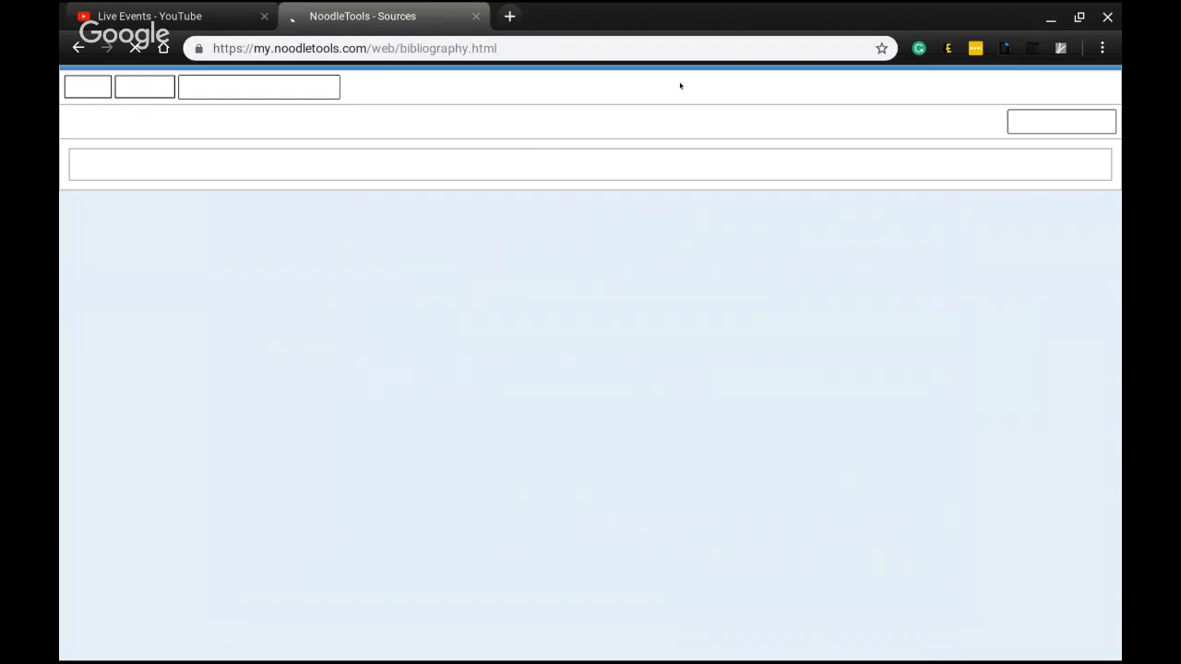
{"action": "left_click", "coordinate": [682, 83]}
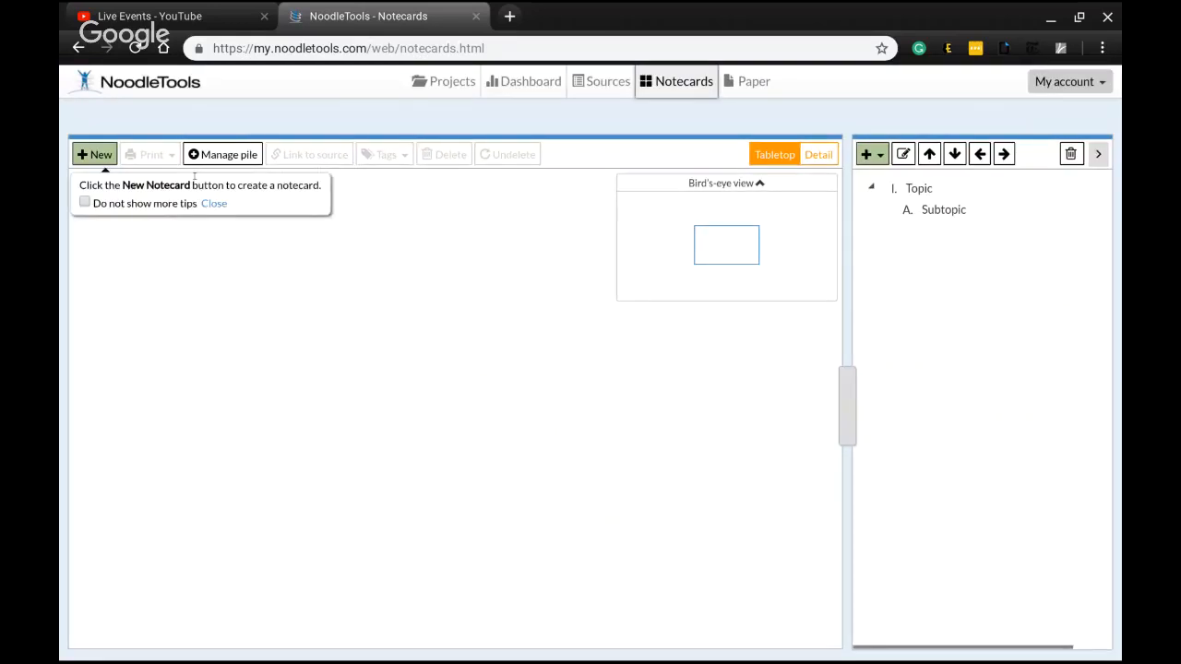
{"action": "left_click", "coordinate": [101, 155]}
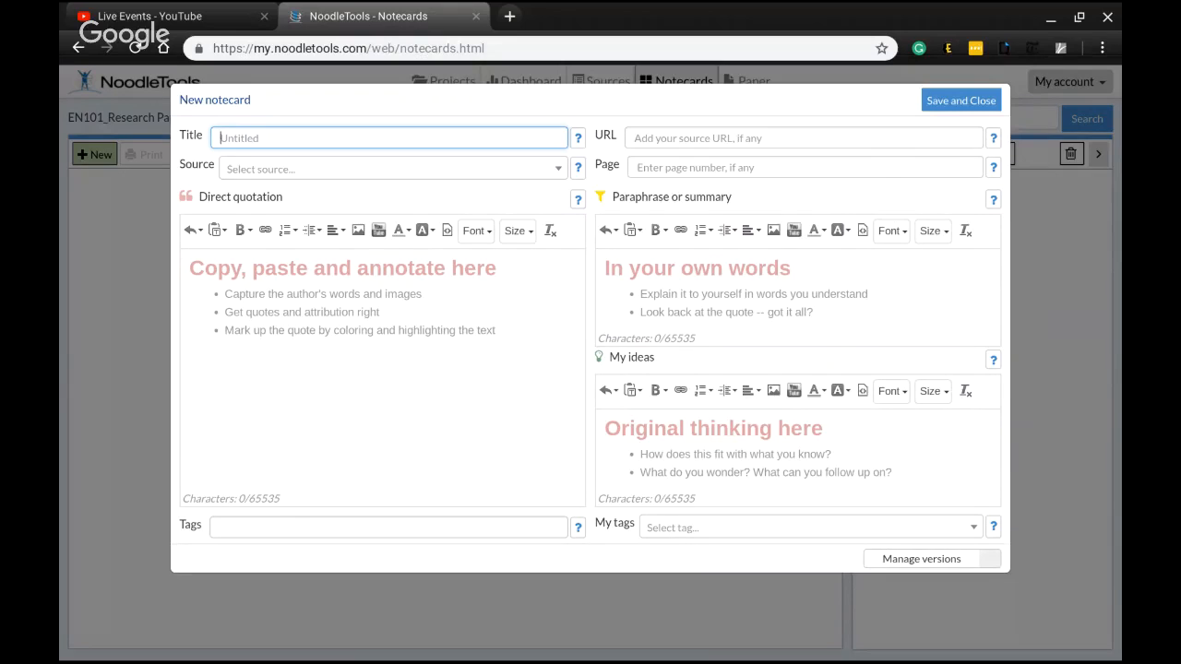
{"action": "left_click", "coordinate": [308, 169]}
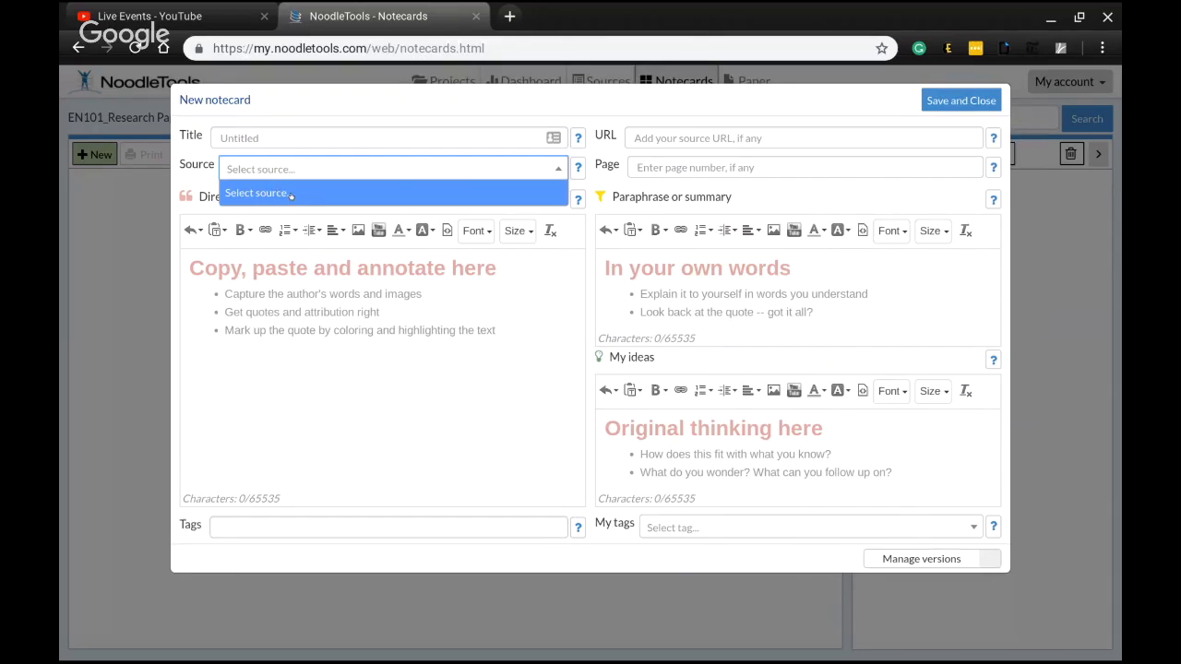
{"action": "left_click", "coordinate": [960, 102]}
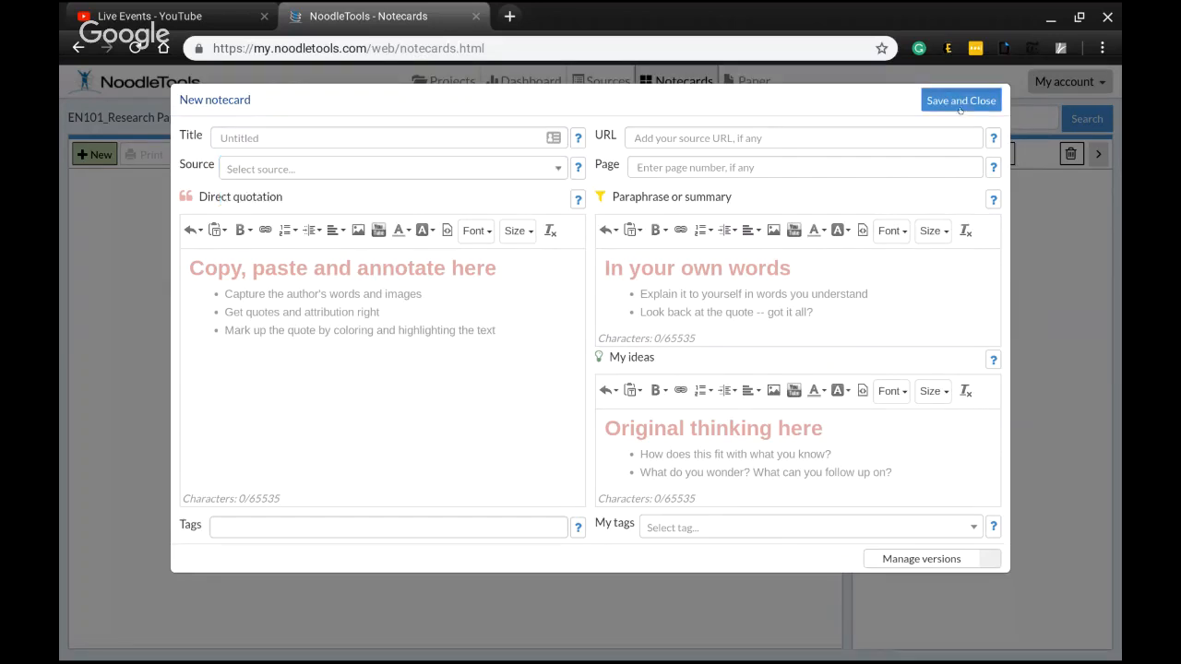
Start a new citation for a newspaper article accessed in print on the Sources page
{"action": "left_click", "coordinate": [605, 83]}
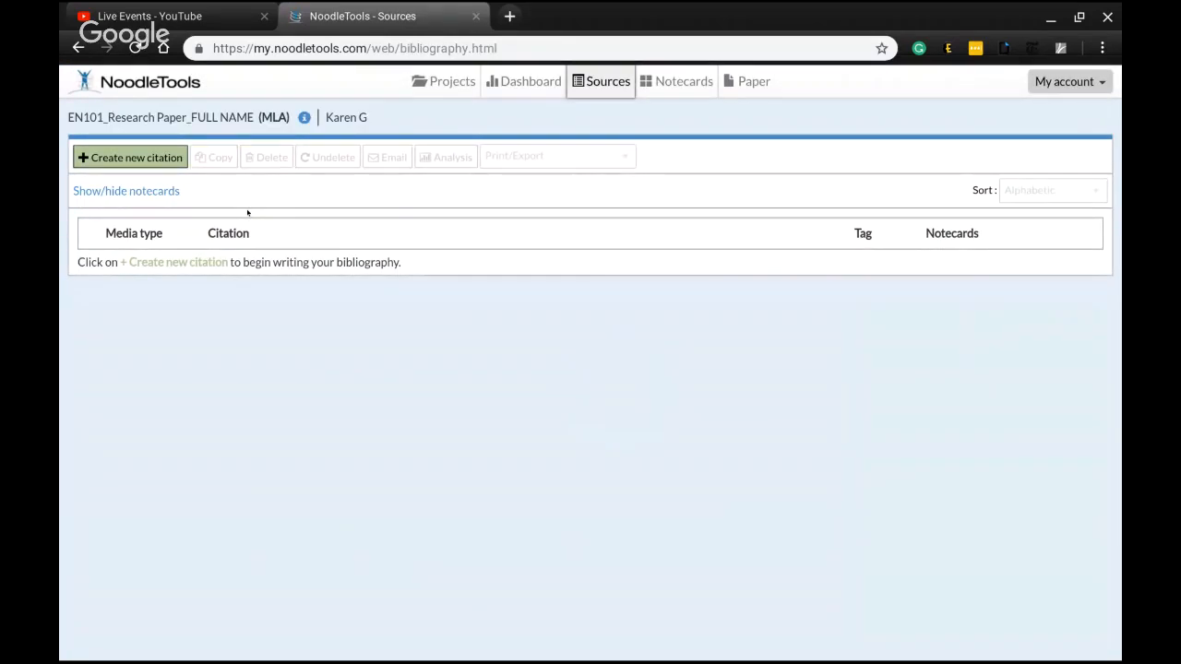
{"action": "left_click", "coordinate": [672, 81]}
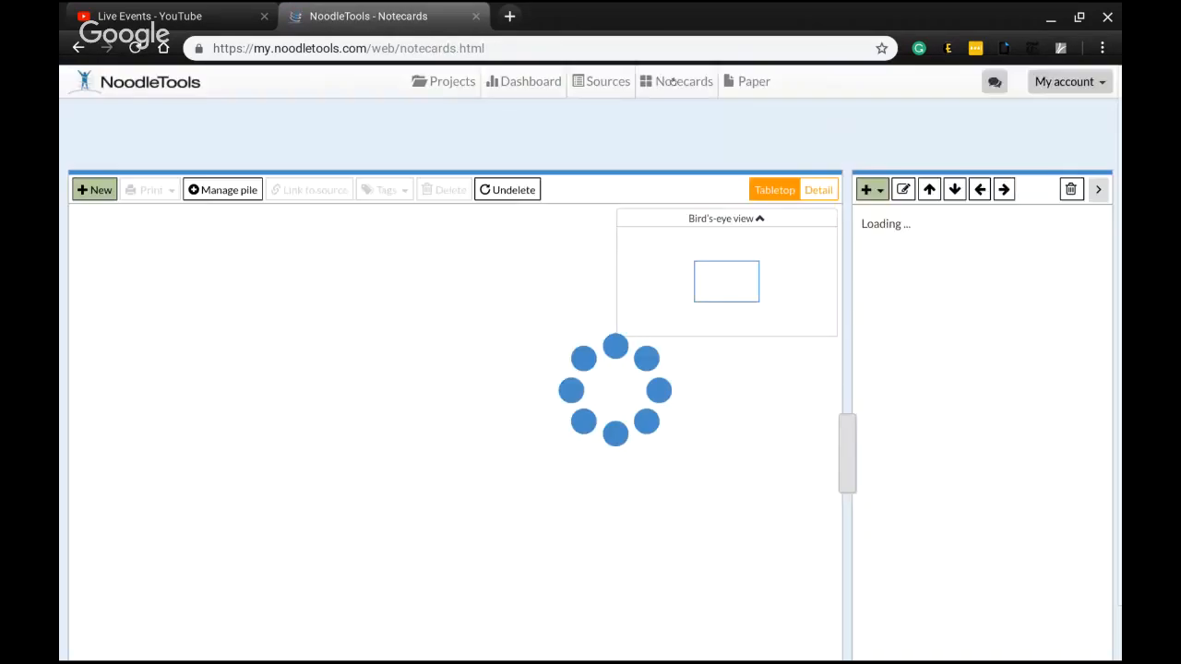
{"action": "left_click", "coordinate": [604, 83]}
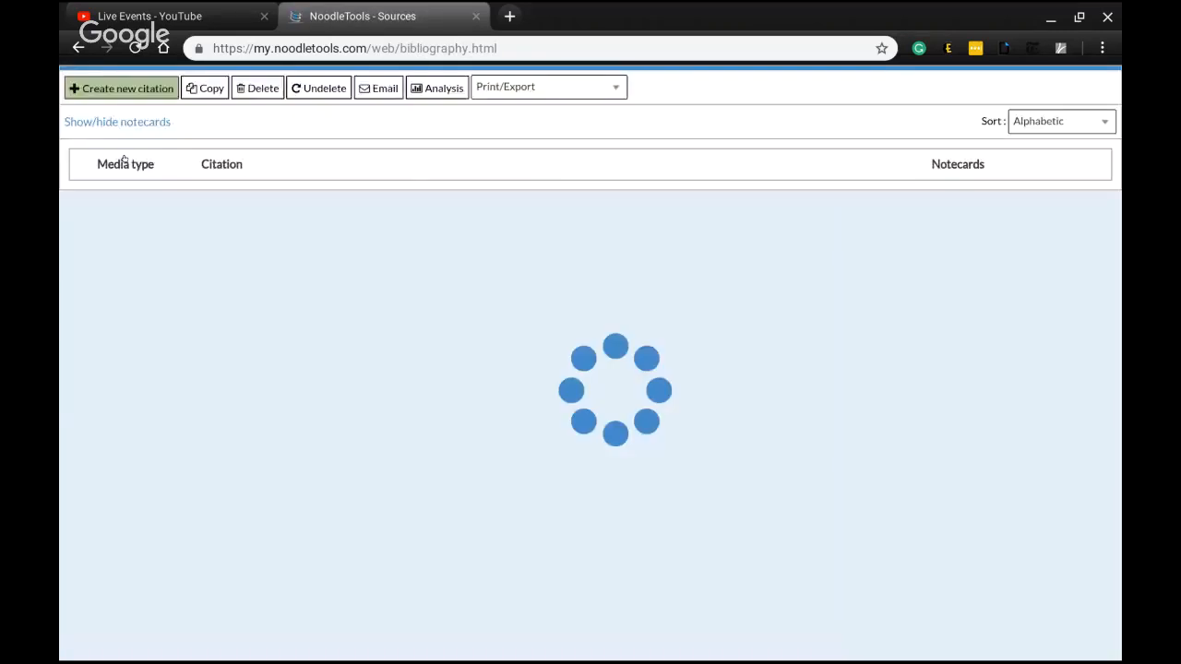
{"action": "left_click", "coordinate": [125, 158]}
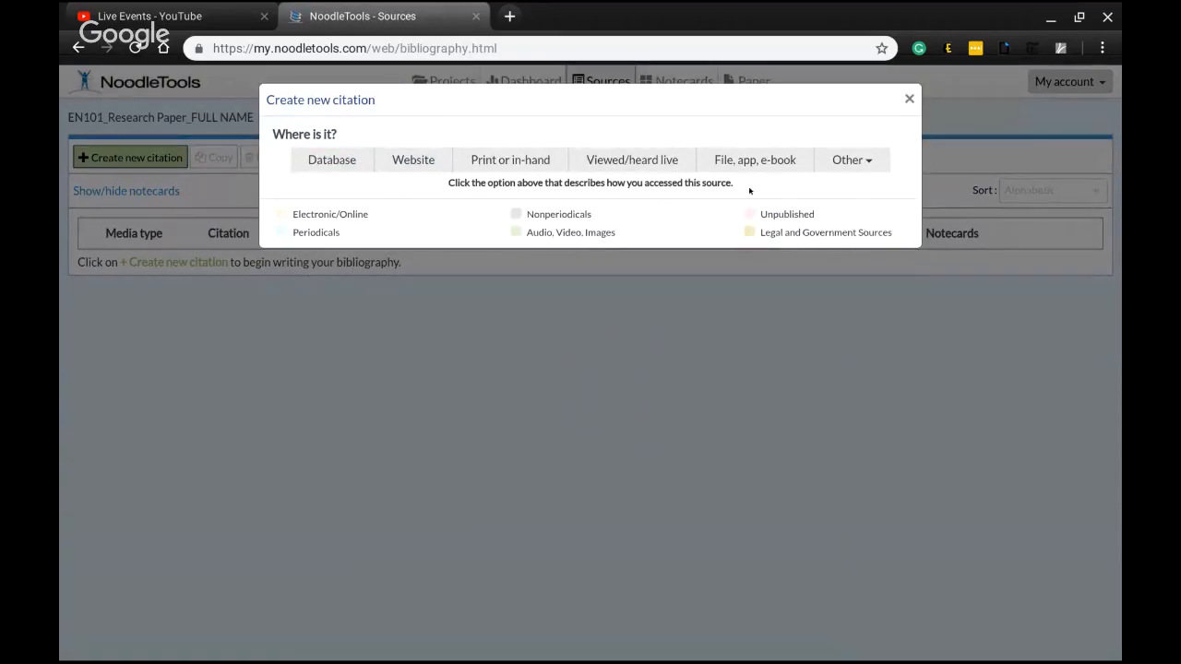
{"action": "left_click", "coordinate": [514, 162]}
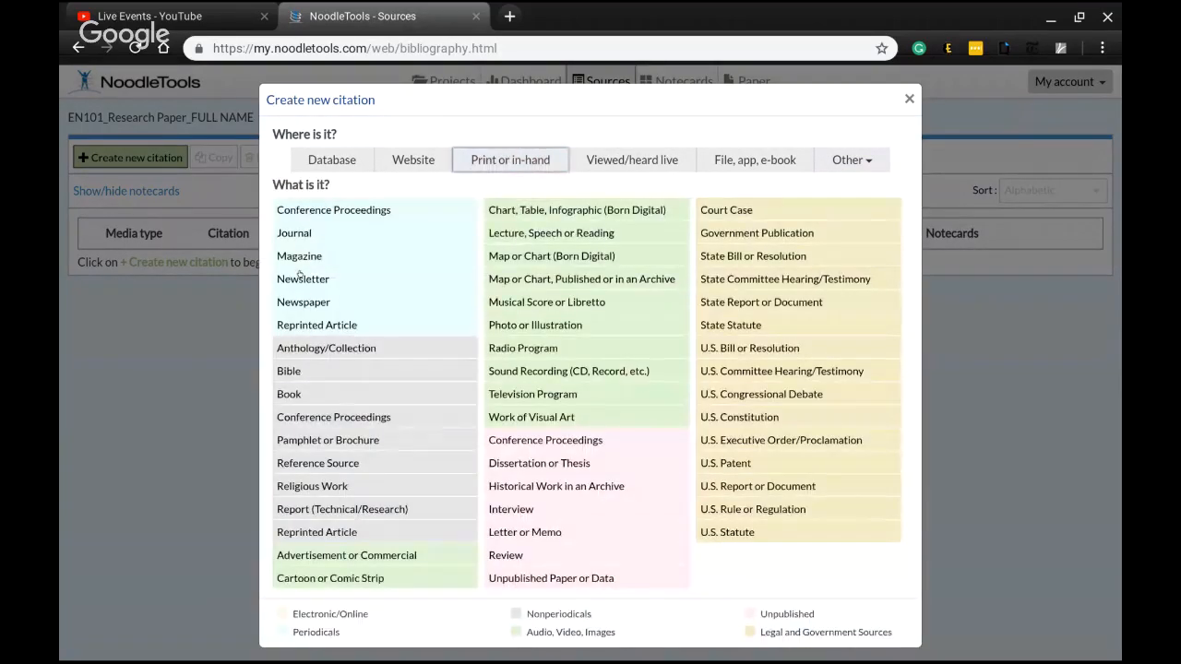
{"action": "left_click", "coordinate": [302, 301]}
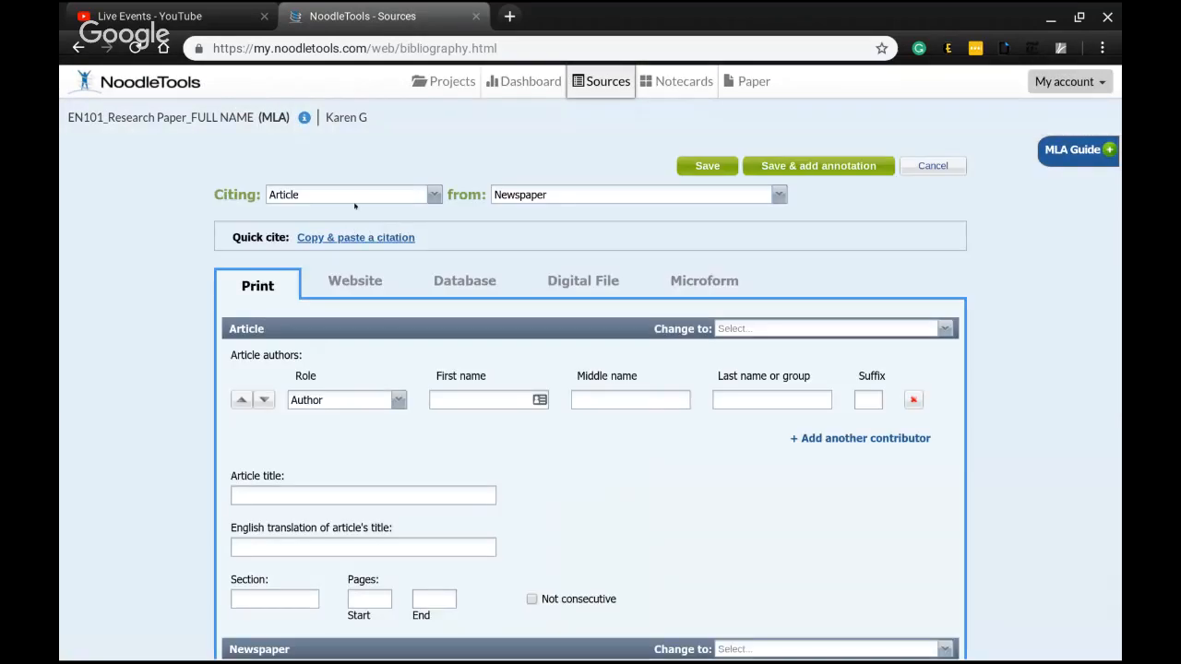
Enter the article author's first name and last name in the citation
{"action": "left_click", "coordinate": [452, 393]}
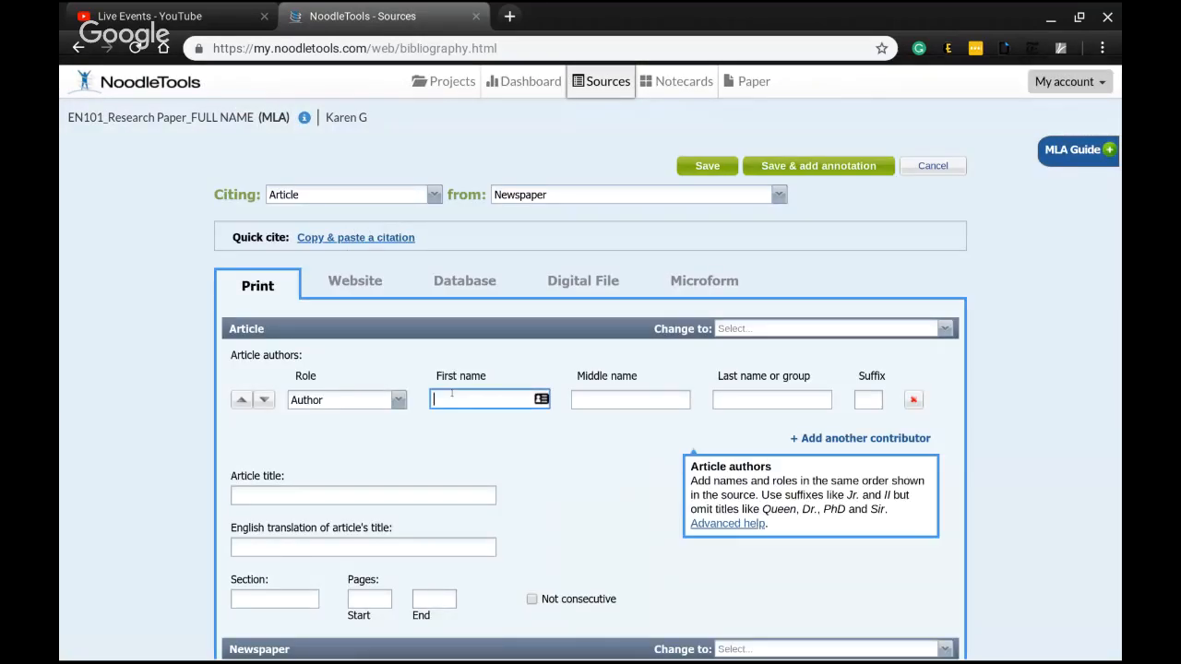
{"action": "type", "text": "John"}
{"action": "left_click", "coordinate": [762, 391]}
{"action": "type", "text": "Smith"}
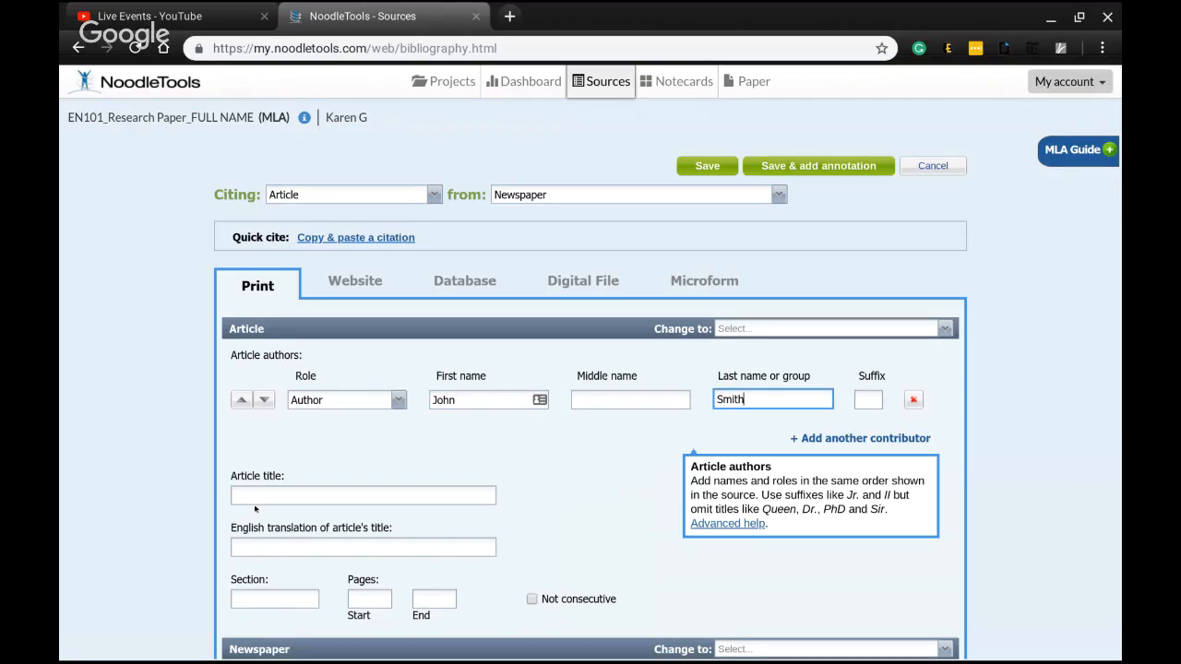
Enter the article title "Free Tuition in NJ" with quotation marks
{"action": "left_click", "coordinate": [253, 496]}
{"action": "type", "text": "\""}
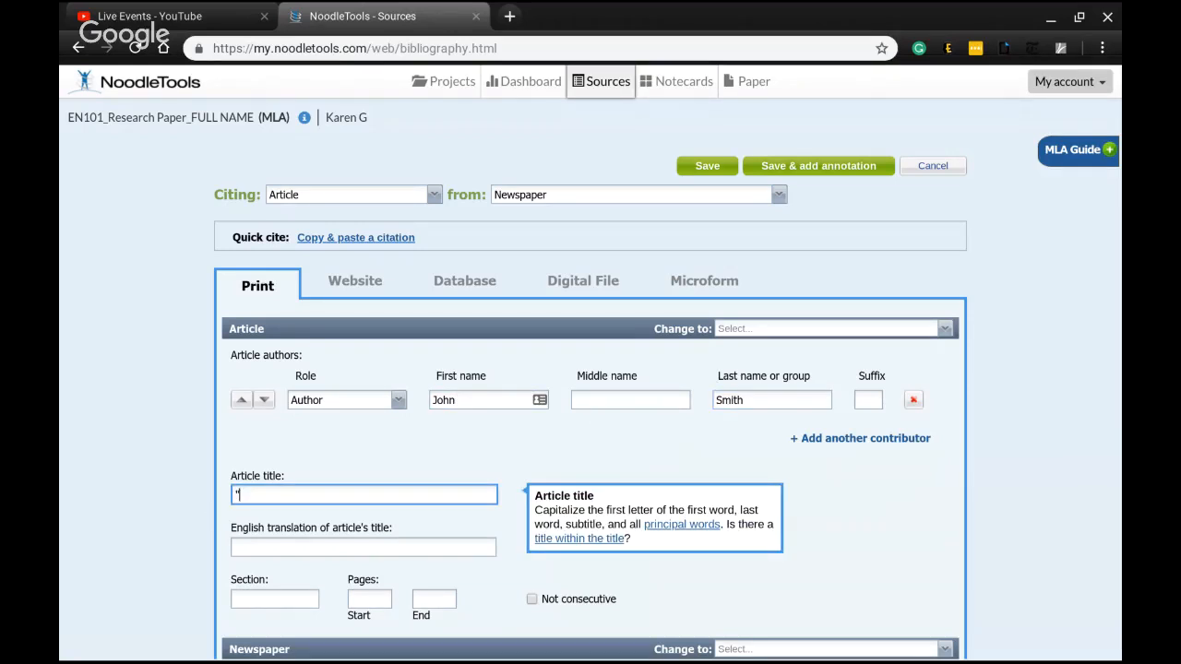
{"action": "type", "text": "Free coll"}
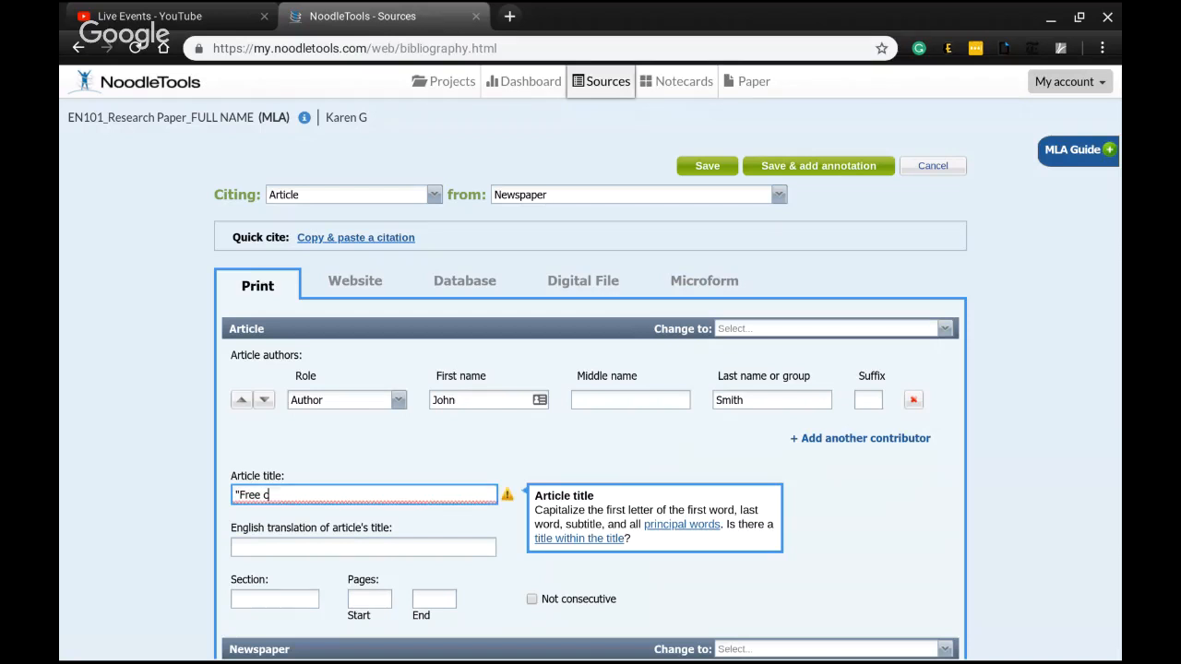
{"action": "key", "text": "BackSpace"}
{"action": "key", "text": "BackSpace"}
{"action": "key", "text": "BackSpace"}
{"action": "key", "text": "BackSpace"}
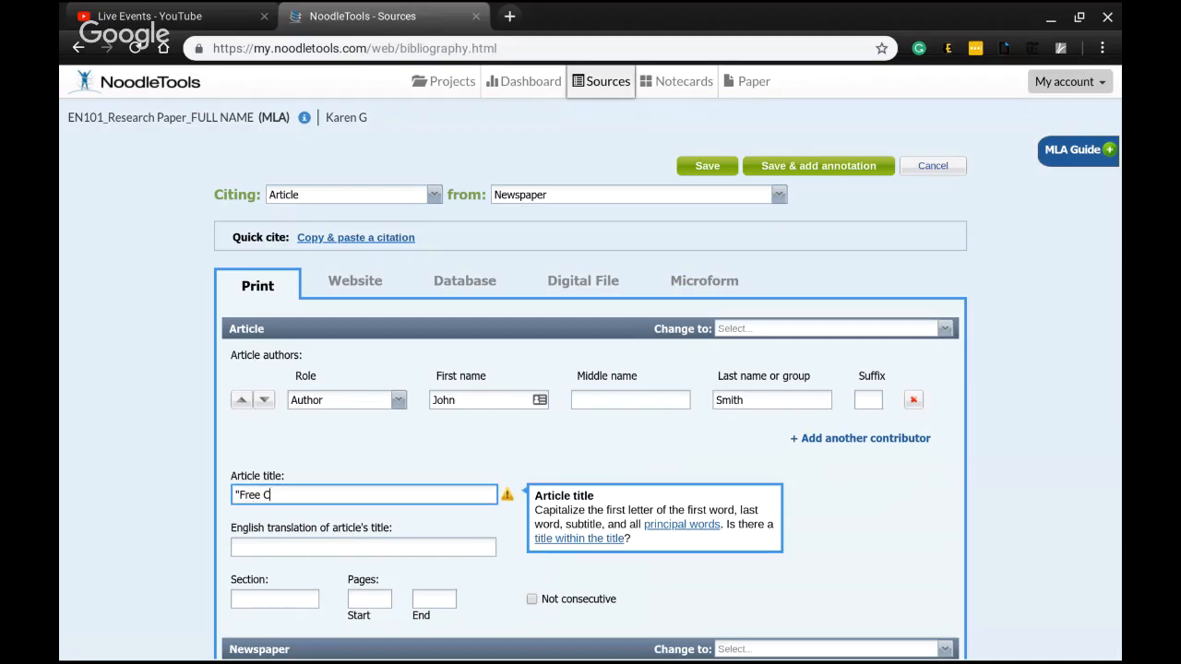
{"action": "type", "text": "Tuition in NJ\""}
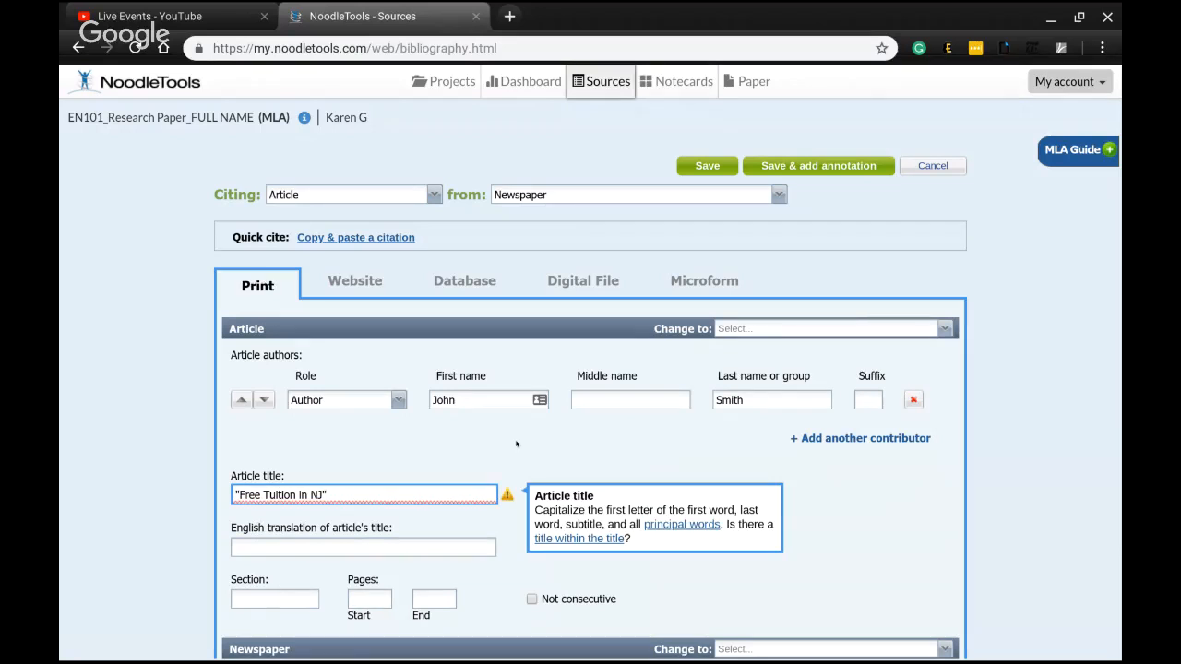
Enter the newspaper name New York Times and the publication city New Yok
{"action": "scroll", "coordinate": [515, 444], "scroll_direction": "down", "scroll_amount": 2}
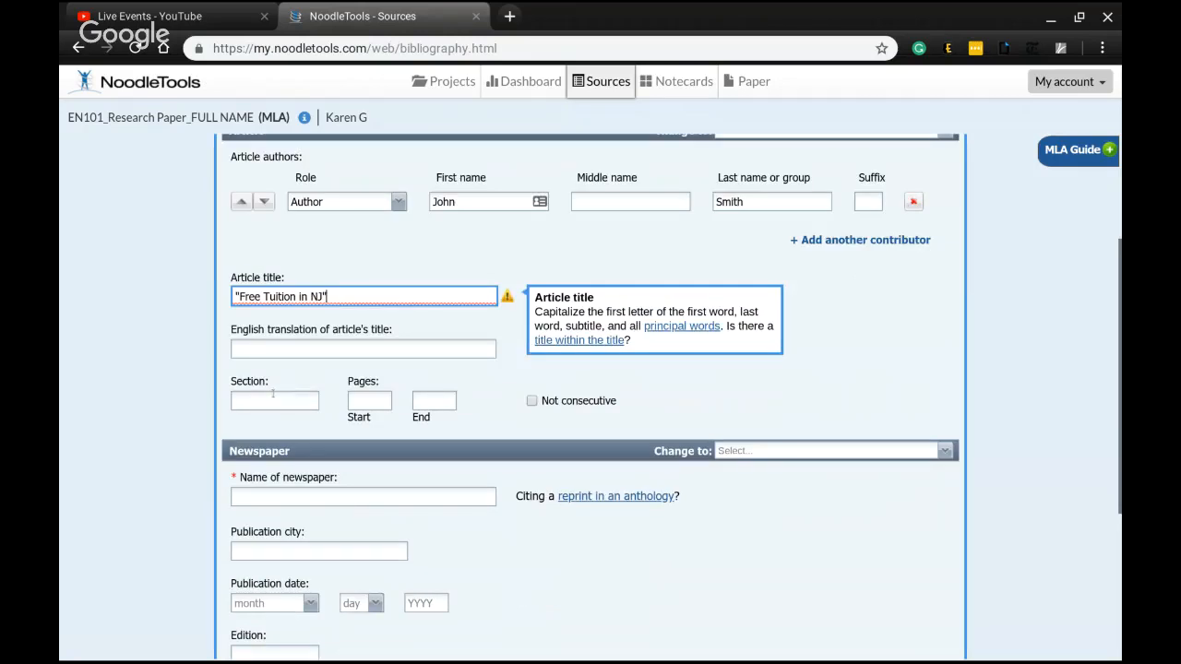
{"action": "left_click", "coordinate": [334, 496]}
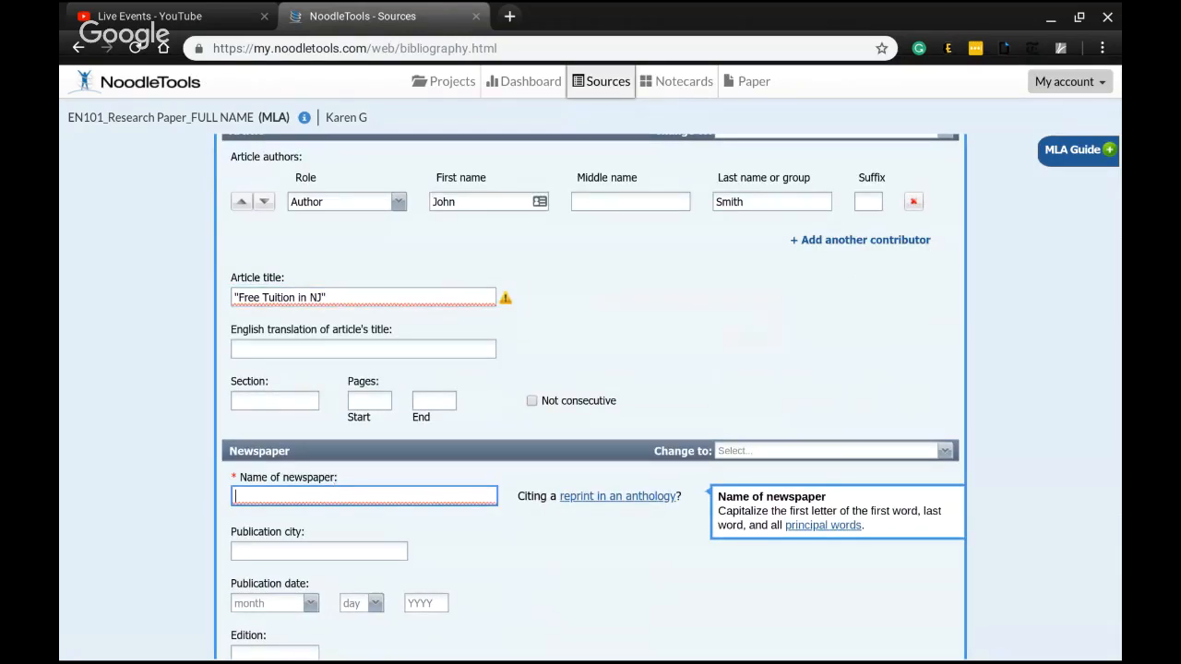
{"action": "type", "text": "New York Times"}
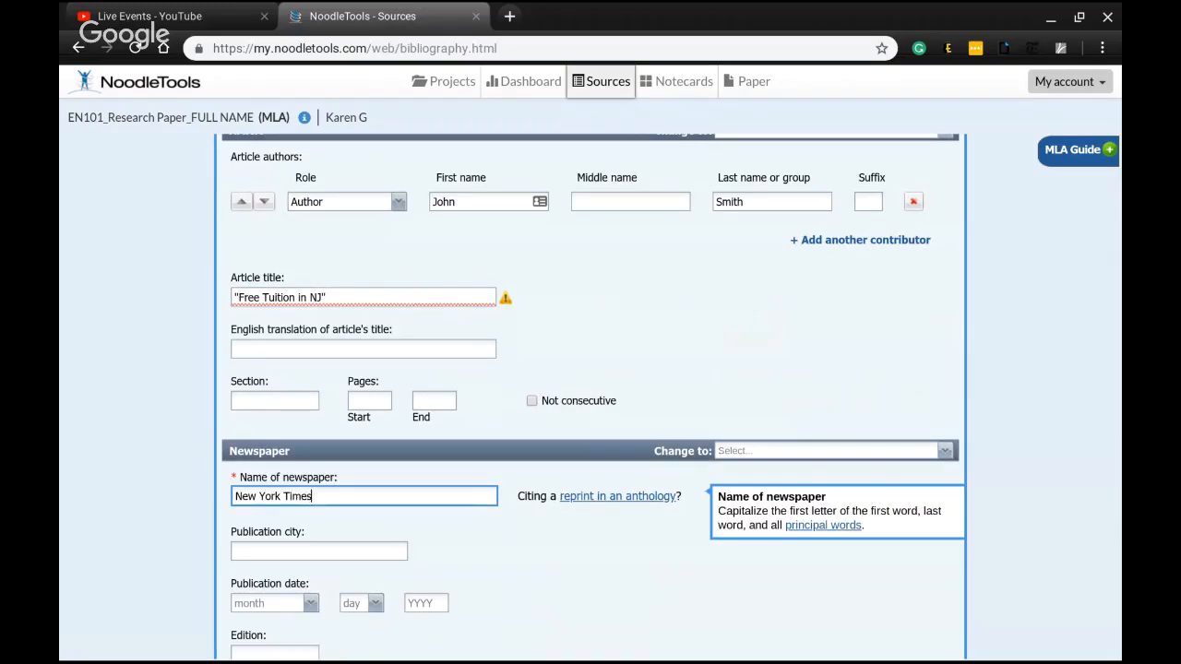
{"action": "left_click", "coordinate": [334, 548]}
{"action": "type", "text": "New Yok"}
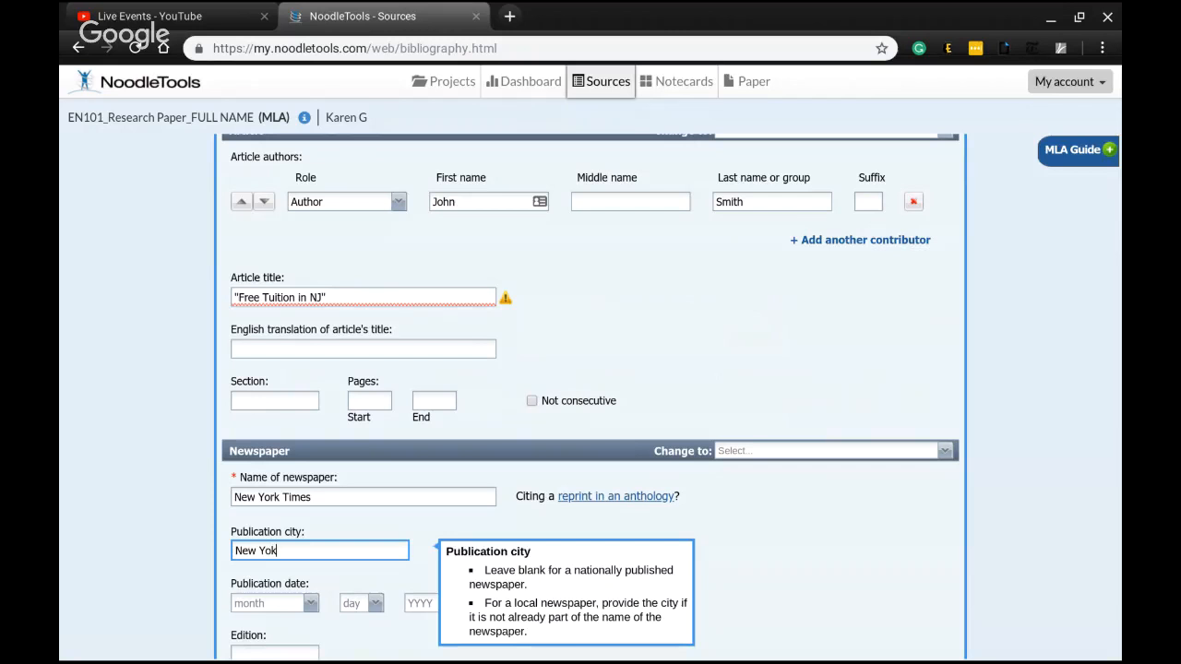
Set the publication date to May 7, 2018 and save the citation
{"action": "left_click", "coordinate": [311, 604]}
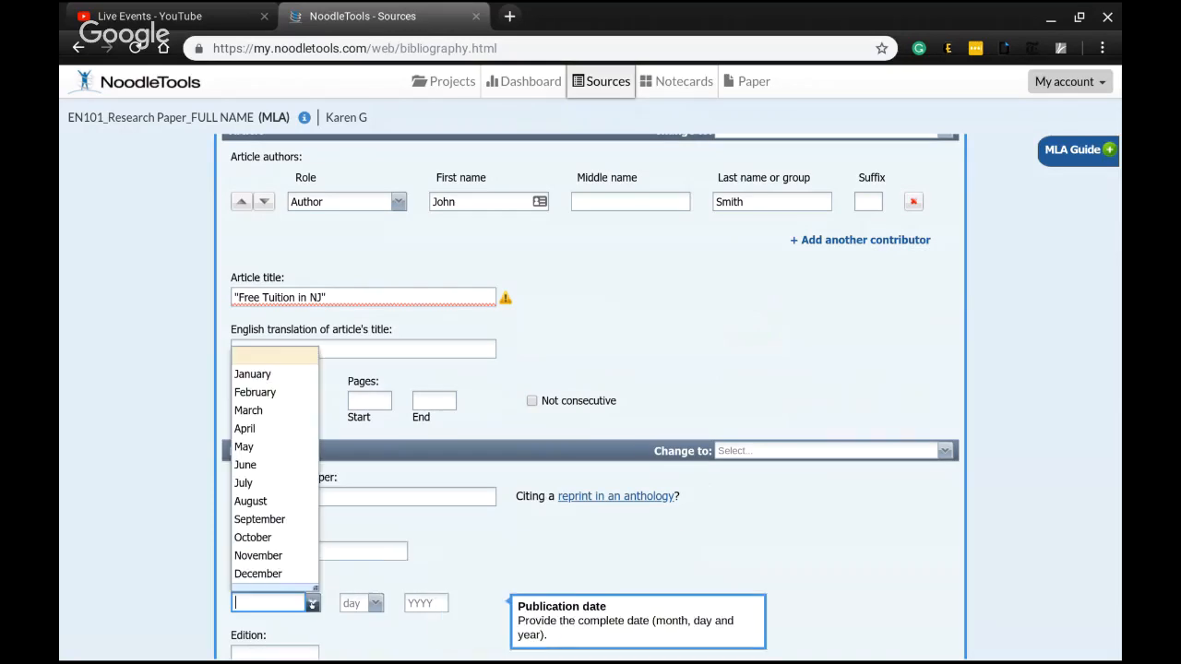
{"action": "left_click", "coordinate": [286, 450]}
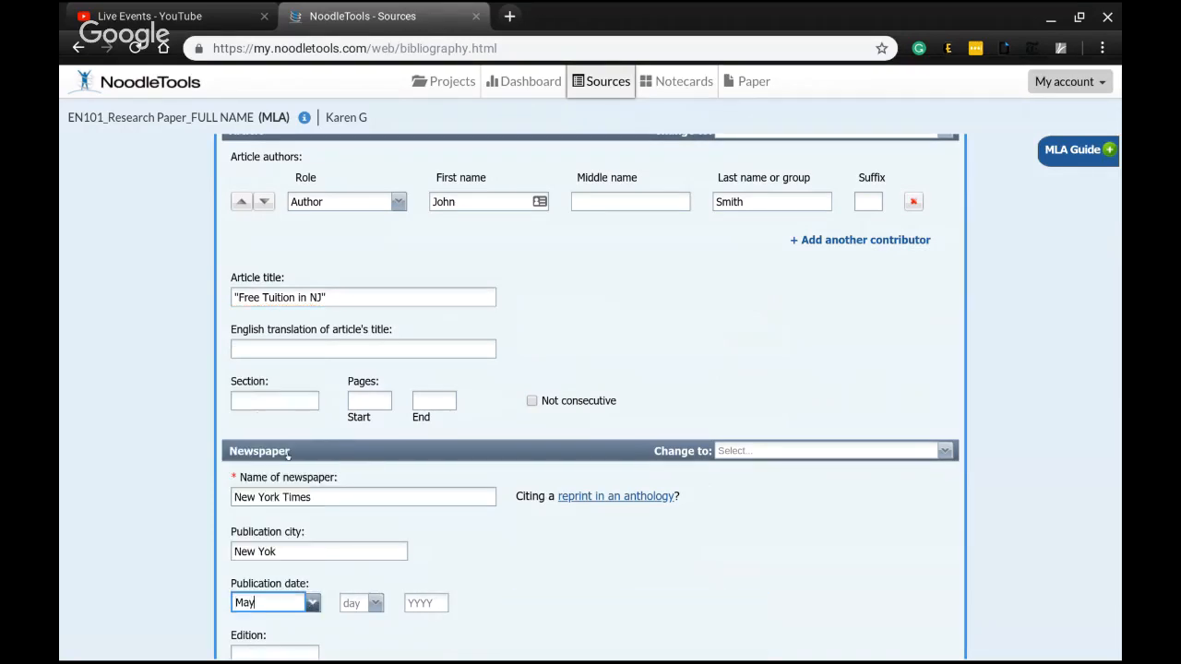
{"action": "left_click", "coordinate": [374, 603]}
{"action": "left_click", "coordinate": [367, 459]}
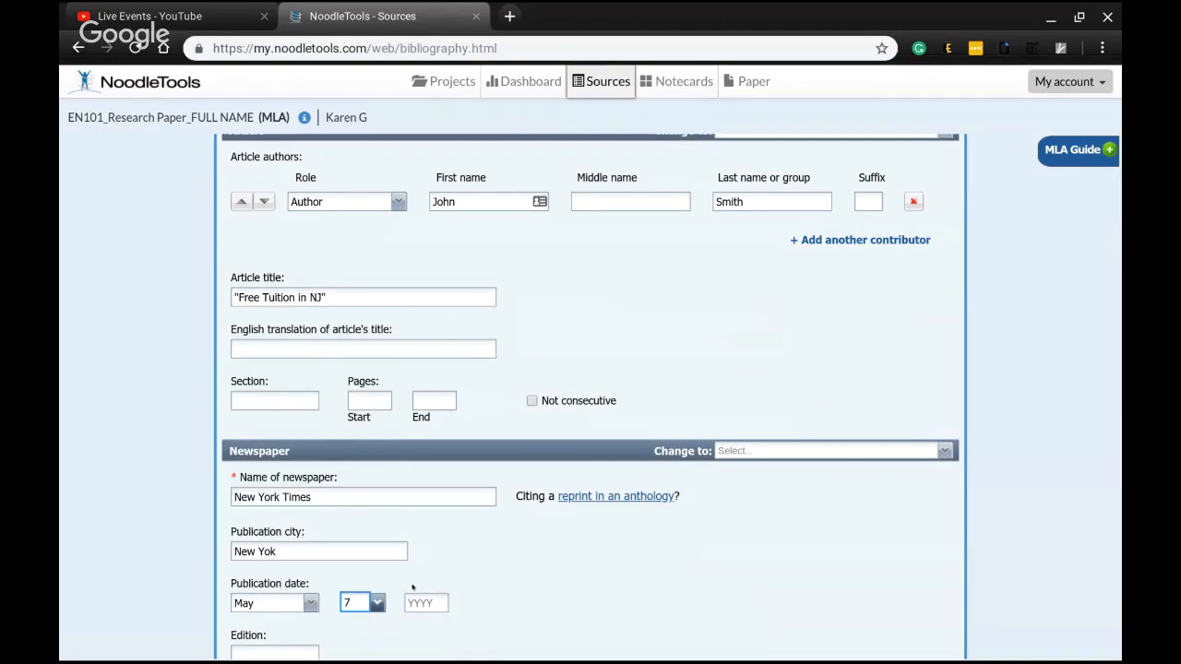
{"action": "left_click", "coordinate": [414, 602]}
{"action": "type", "text": "2018"}
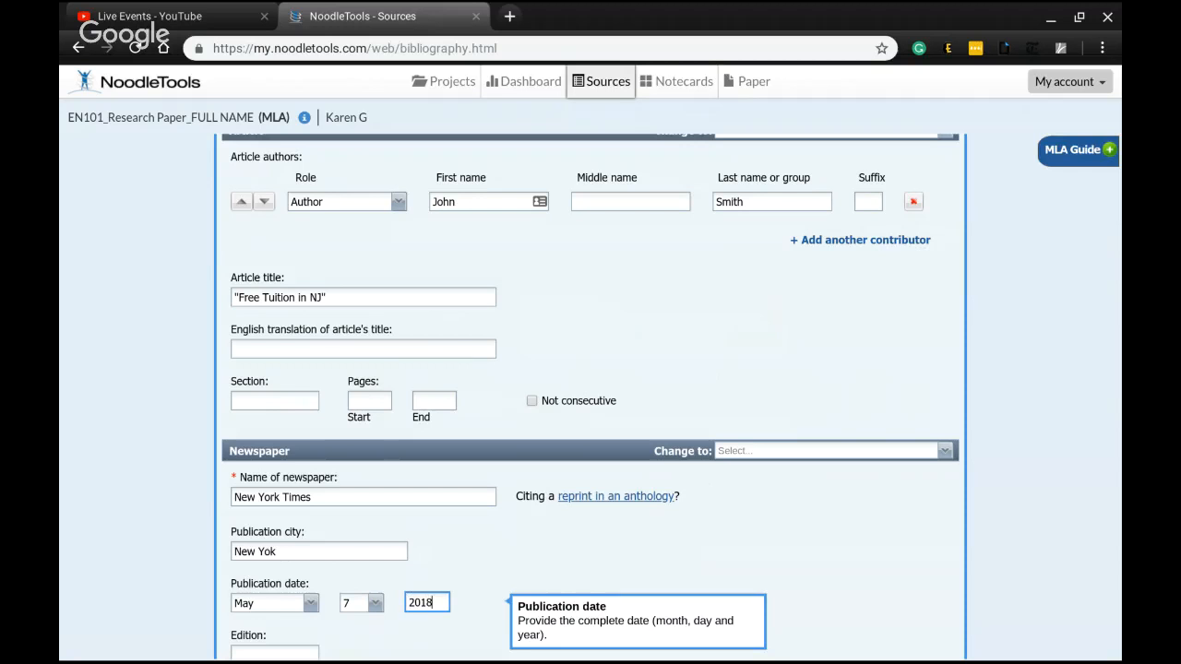
{"action": "scroll", "coordinate": [574, 455], "scroll_direction": "down", "scroll_amount": 3}
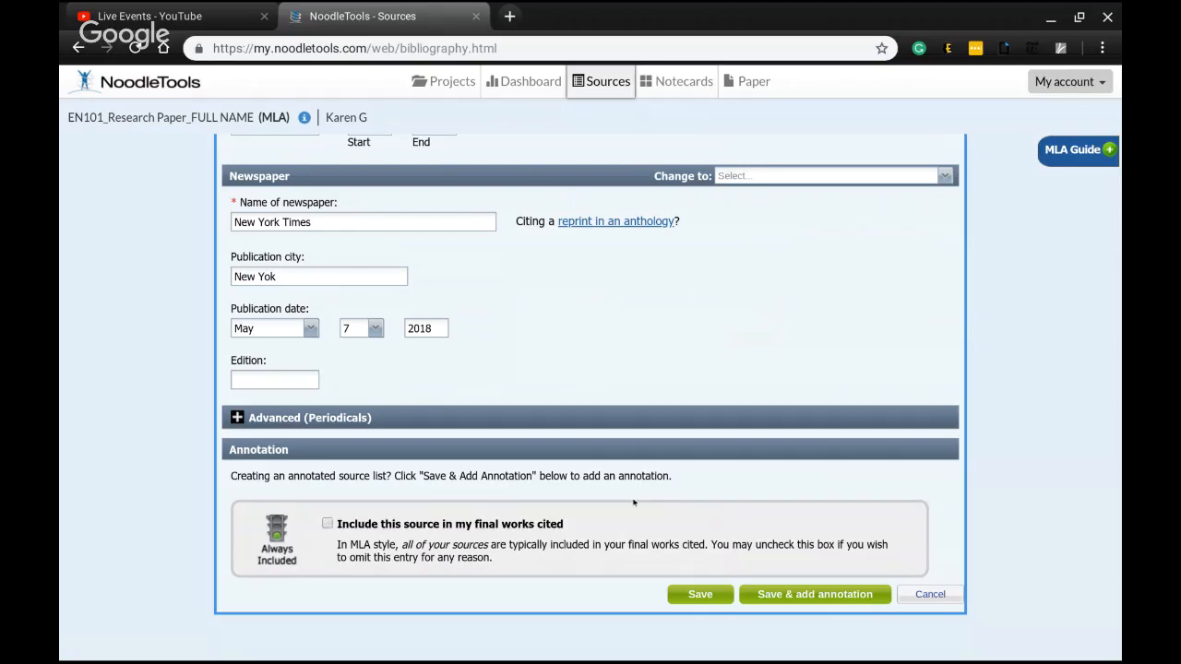
{"action": "left_click", "coordinate": [718, 595]}
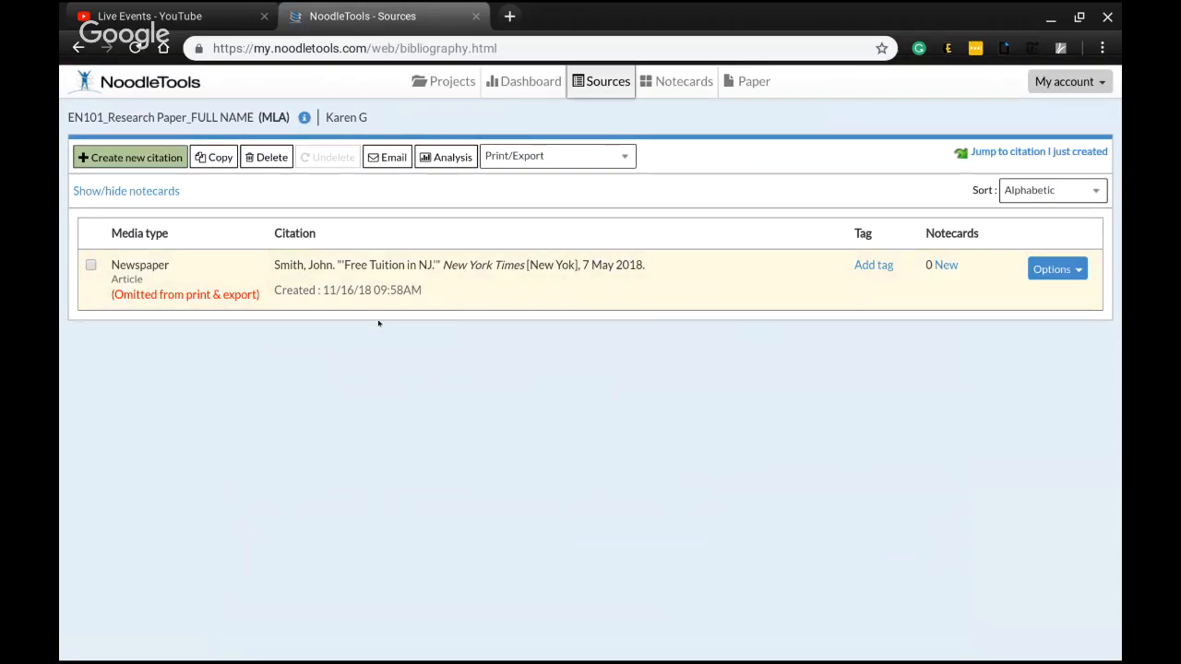
Create a new notecard titled "The problems with free tuition in general"
{"action": "left_click_drag", "start_coordinate": [263, 267], "coordinate": [651, 267]}
{"action": "left_click", "coordinate": [645, 353]}
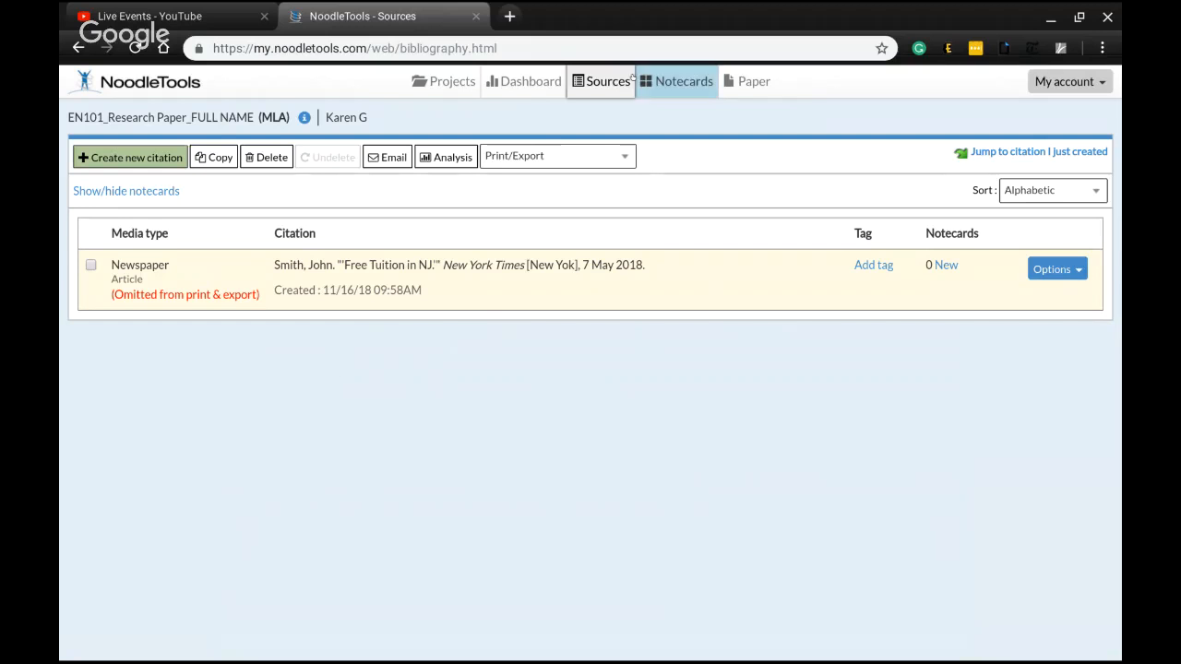
{"action": "left_click", "coordinate": [657, 86]}
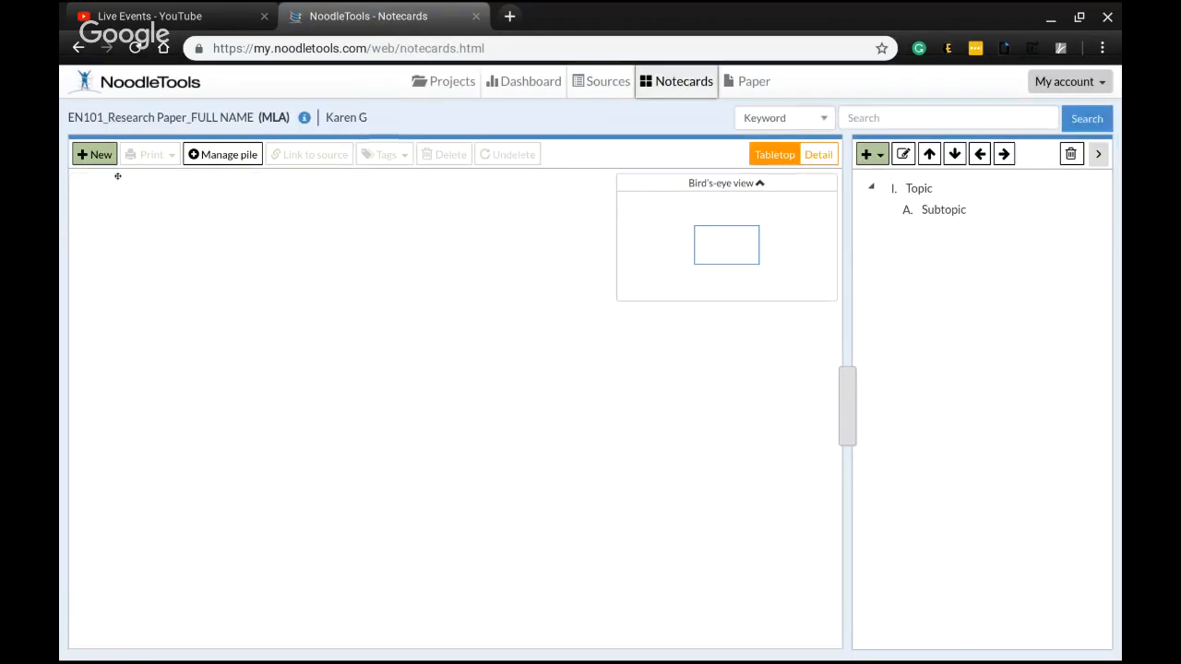
{"action": "left_click", "coordinate": [95, 155]}
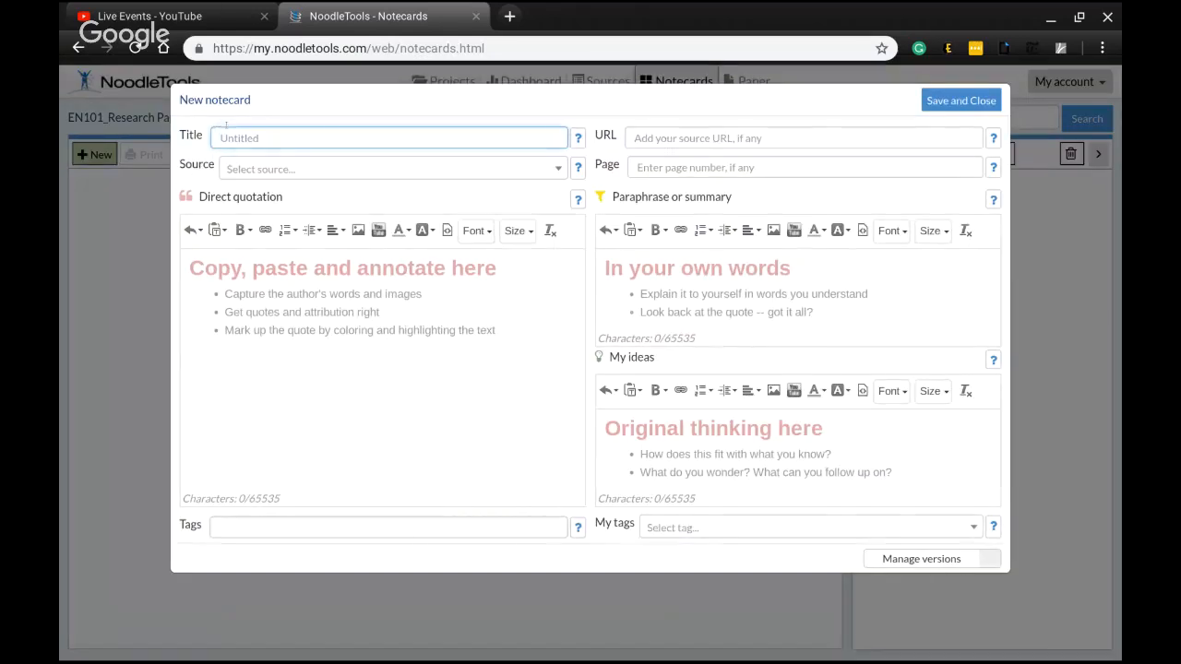
{"action": "left_click", "coordinate": [226, 131]}
{"action": "type", "text": "Free tution"}
{"action": "key", "text": "BackSpace"}
{"action": "key", "text": "BackSpace"}
{"action": "key", "text": "BackSpace"}
{"action": "type", "text": "io"}
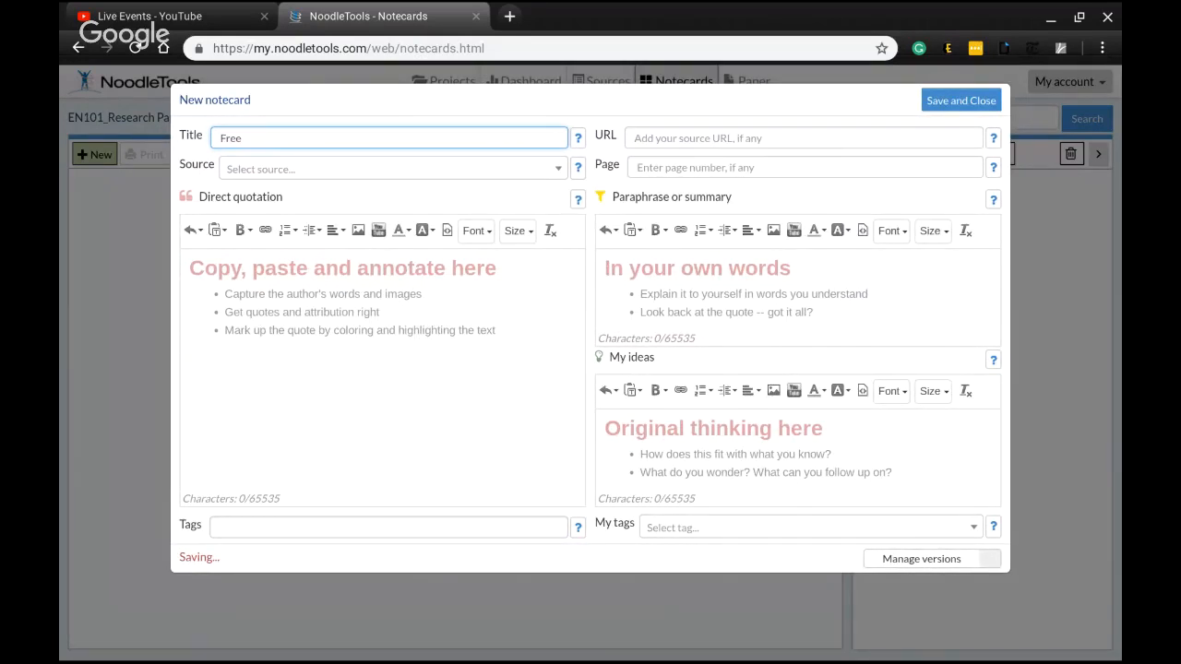
{"action": "key", "text": "BackSpace"}
{"action": "key", "text": "BackSpace"}
{"action": "key", "text": "BackSpace"}
{"action": "key", "text": "BackSpace"}
{"action": "type", "text": "The problems with free tuition"}
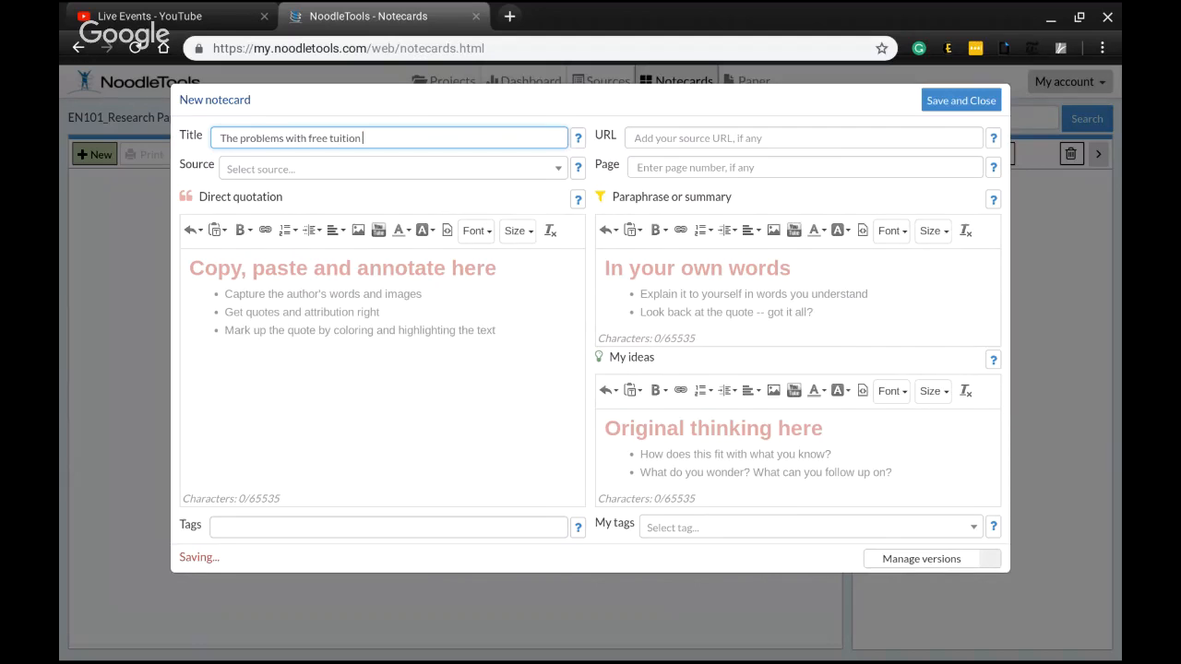
{"action": "type", "text": " in general"}
Link the notecard to the Smith "Free Tuition in NJ" New York Times source, then save and close it
{"action": "left_click", "coordinate": [352, 170]}
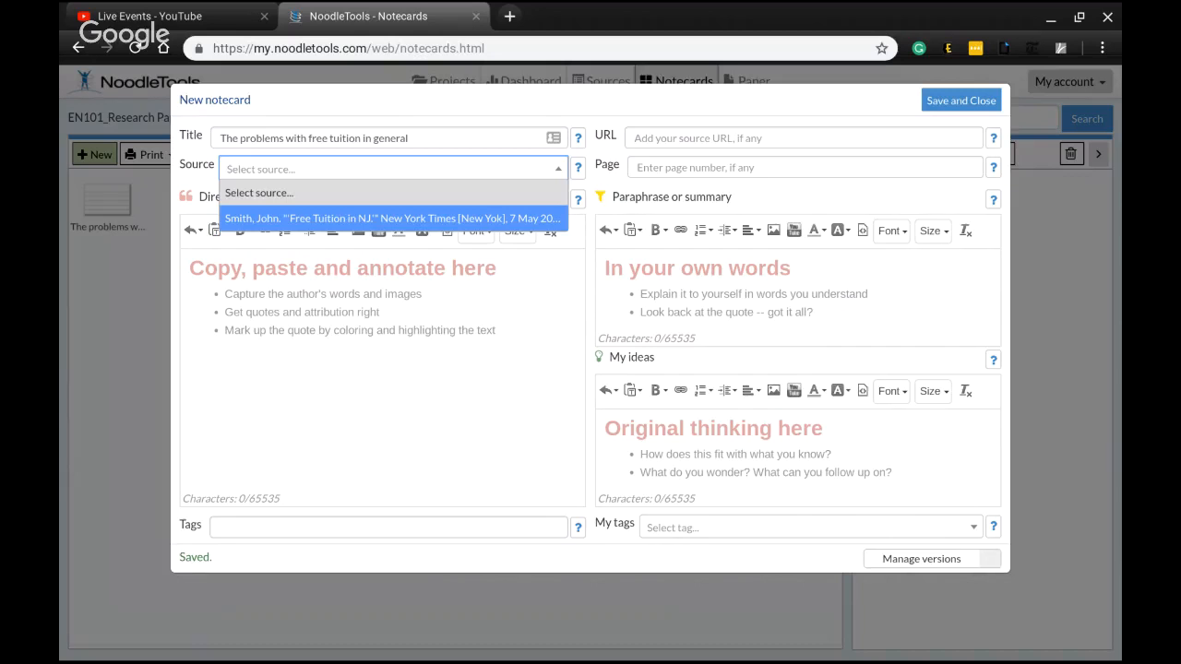
{"action": "left_click", "coordinate": [351, 218]}
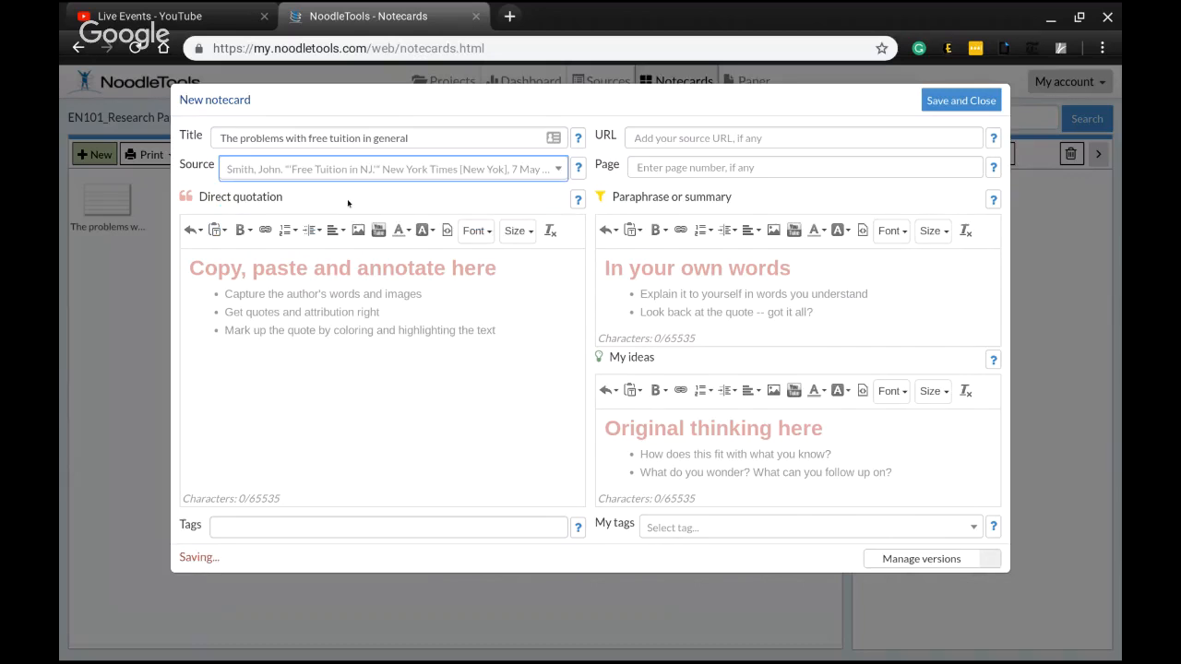
{"action": "left_click", "coordinate": [330, 273]}
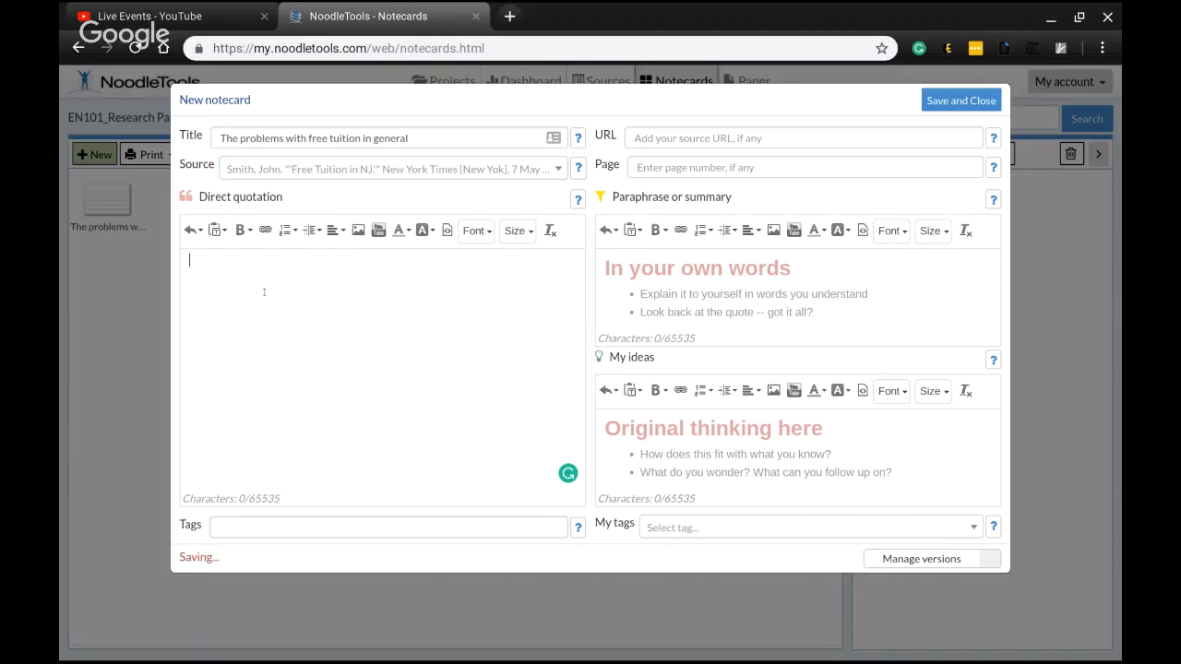
{"action": "left_click", "coordinate": [731, 288]}
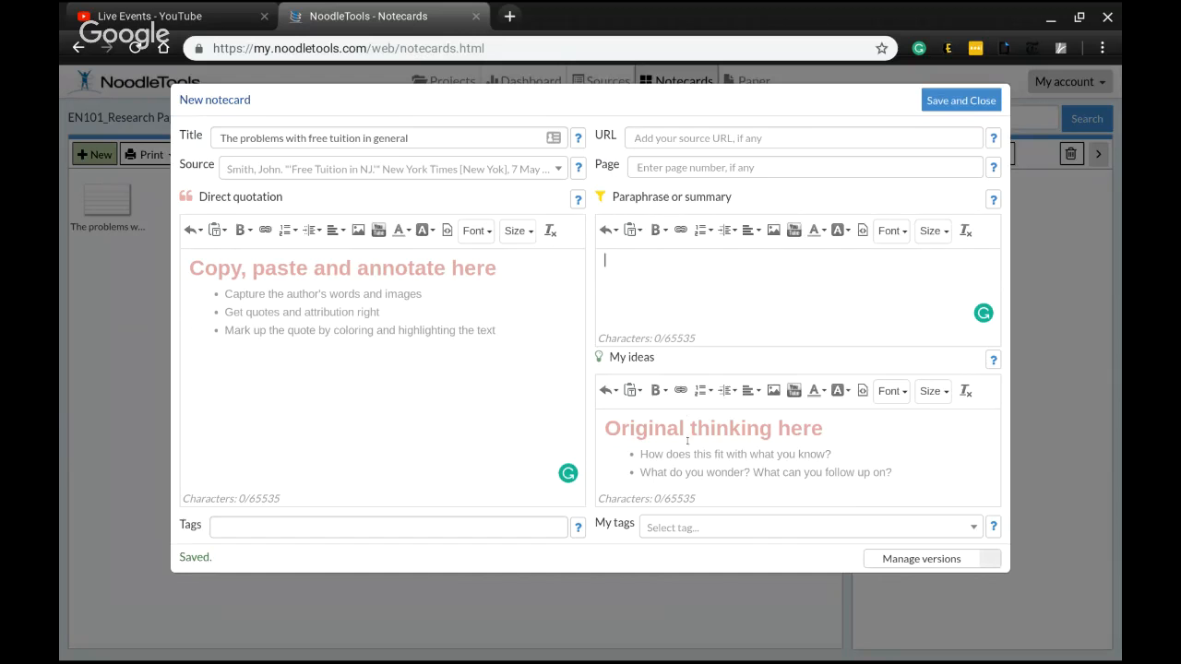
{"action": "left_click", "coordinate": [857, 467]}
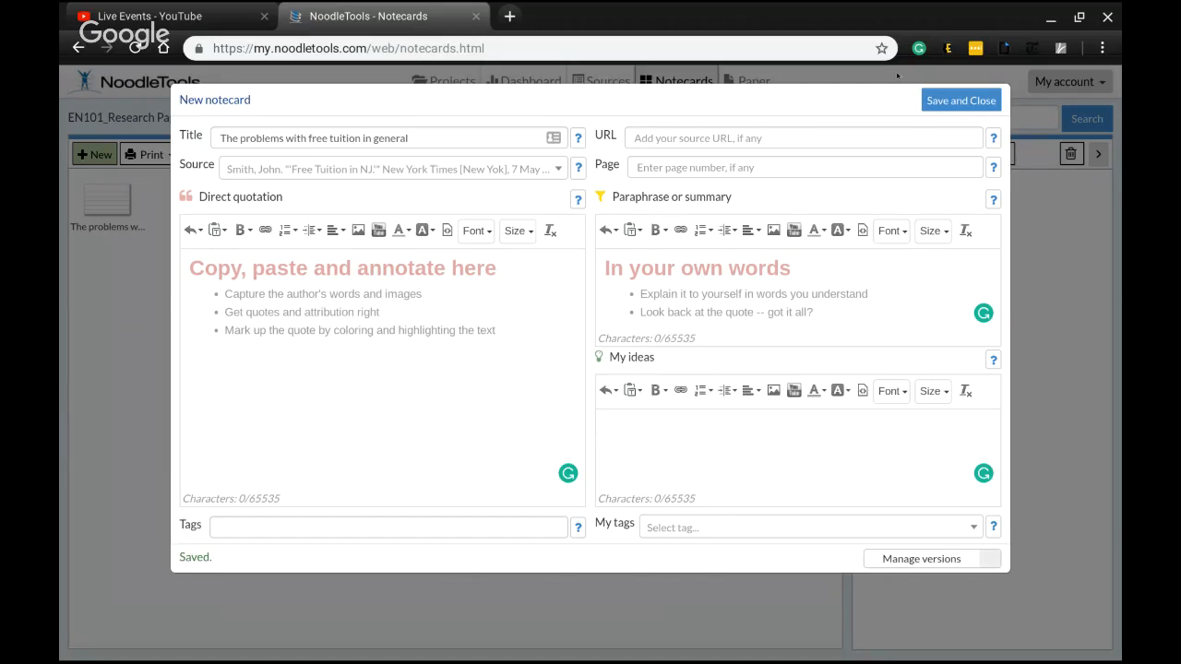
{"action": "left_click", "coordinate": [935, 103]}
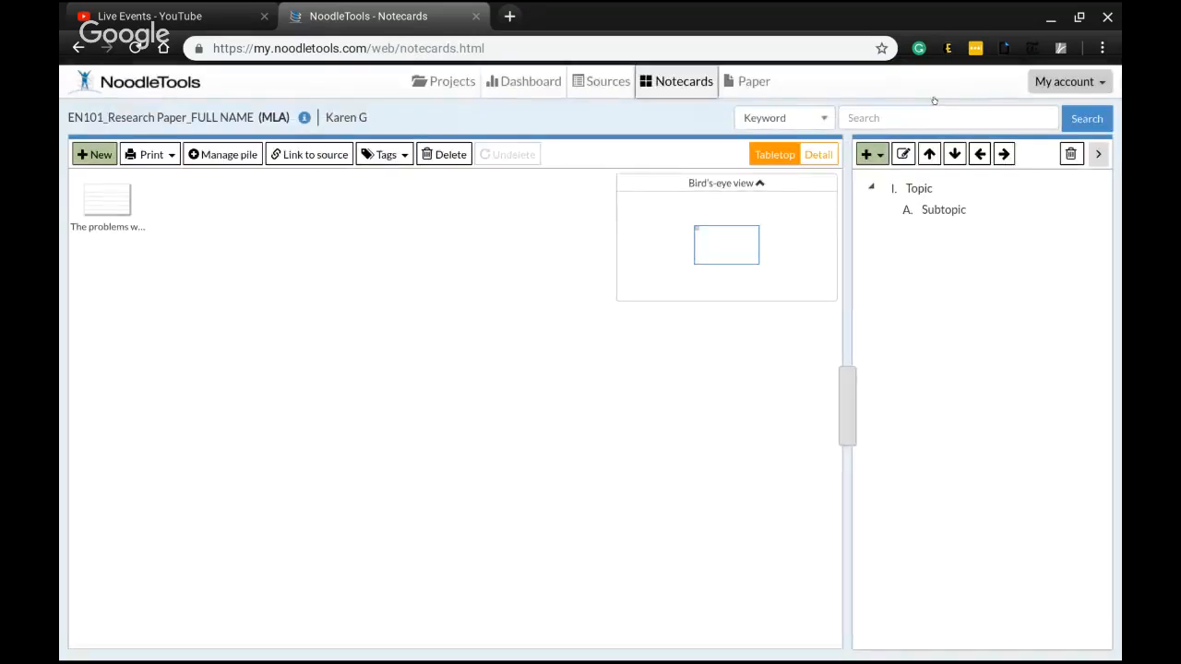
Add a second subtopic B under topic I in the notecard outline
{"action": "left_click", "coordinate": [96, 204]}
{"action": "left_click", "coordinate": [867, 150]}
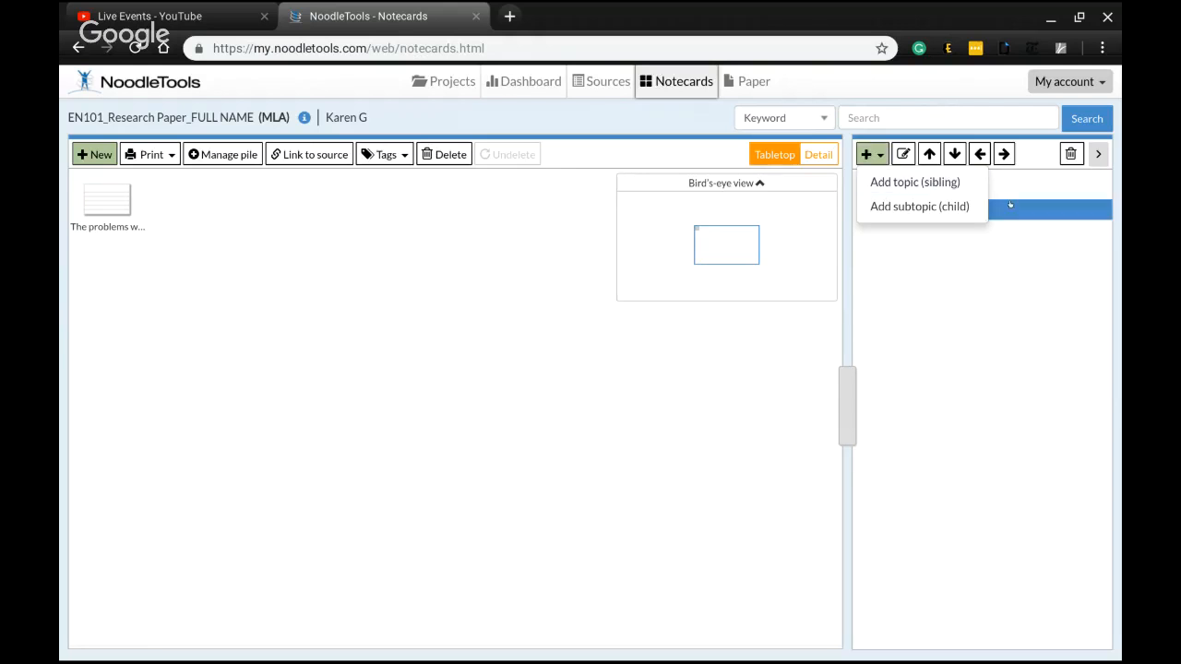
{"action": "left_click", "coordinate": [1010, 204]}
{"action": "left_click", "coordinate": [926, 191]}
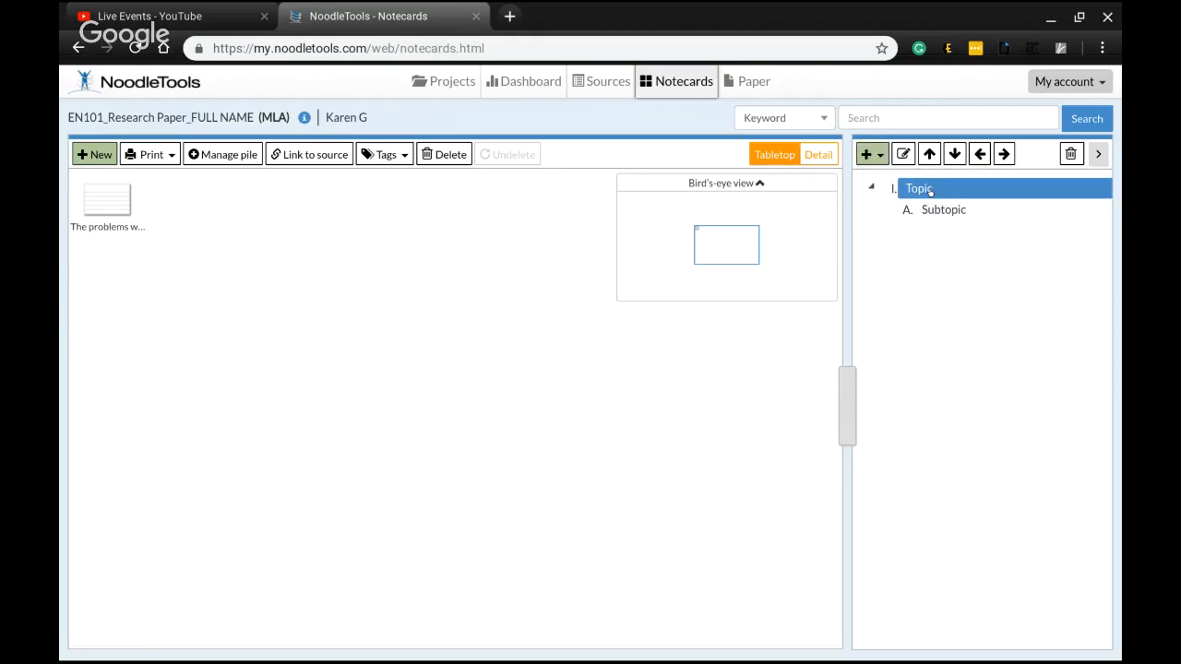
{"action": "left_click", "coordinate": [947, 209]}
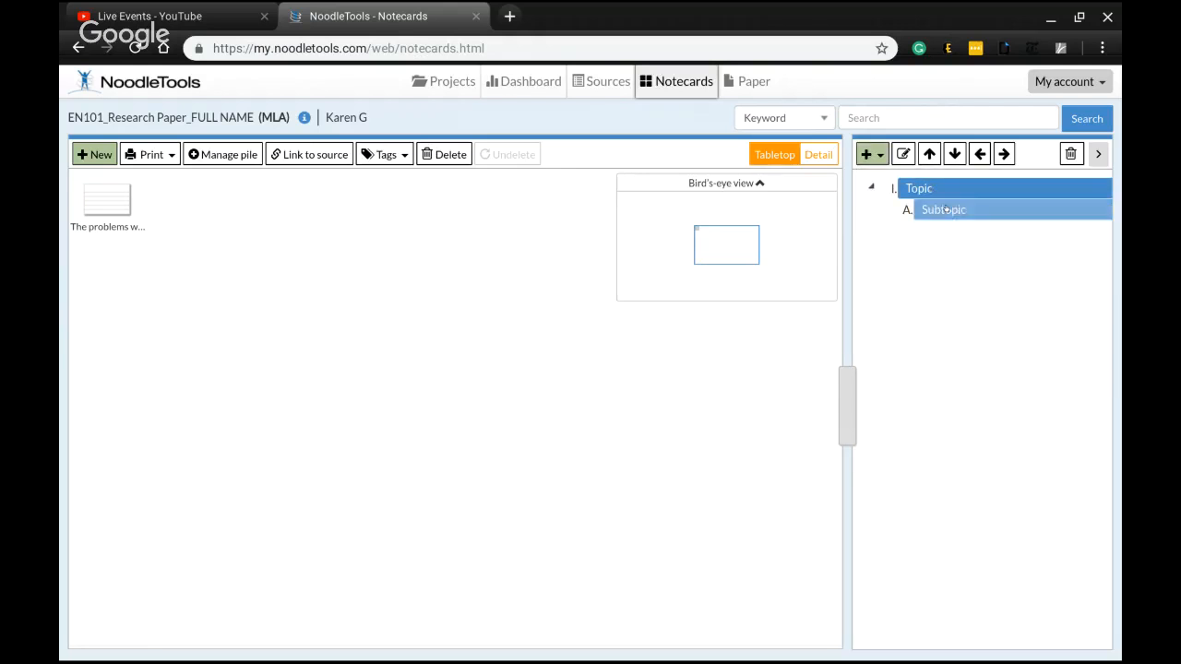
{"action": "left_click", "coordinate": [873, 155]}
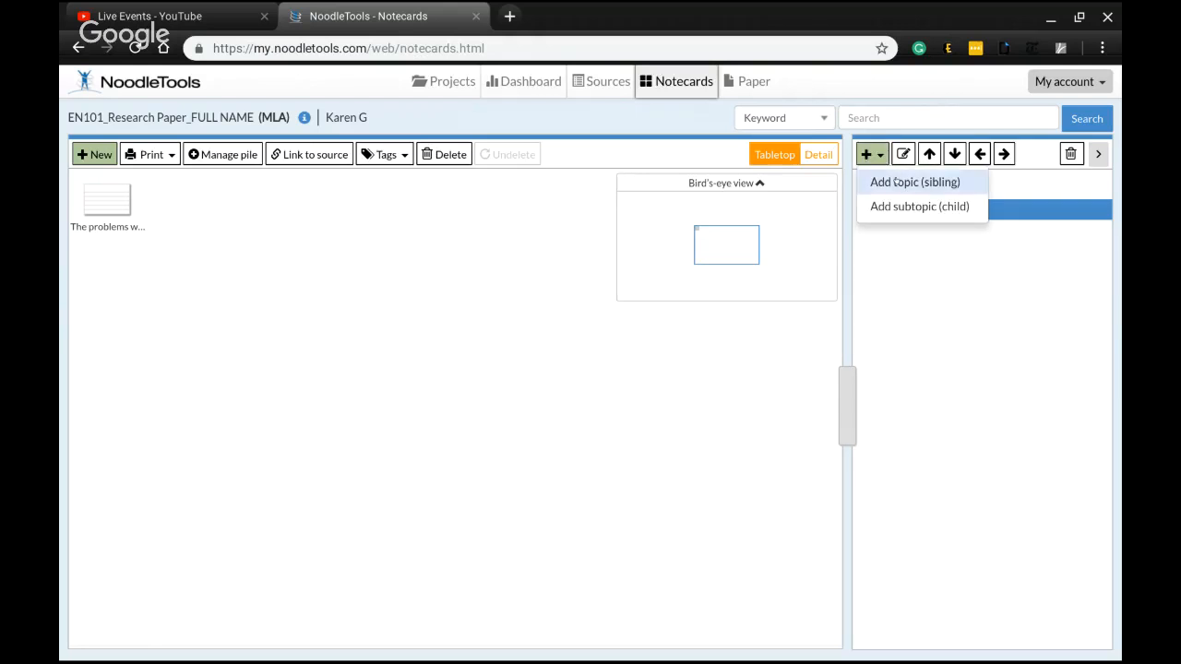
{"action": "left_click", "coordinate": [895, 182]}
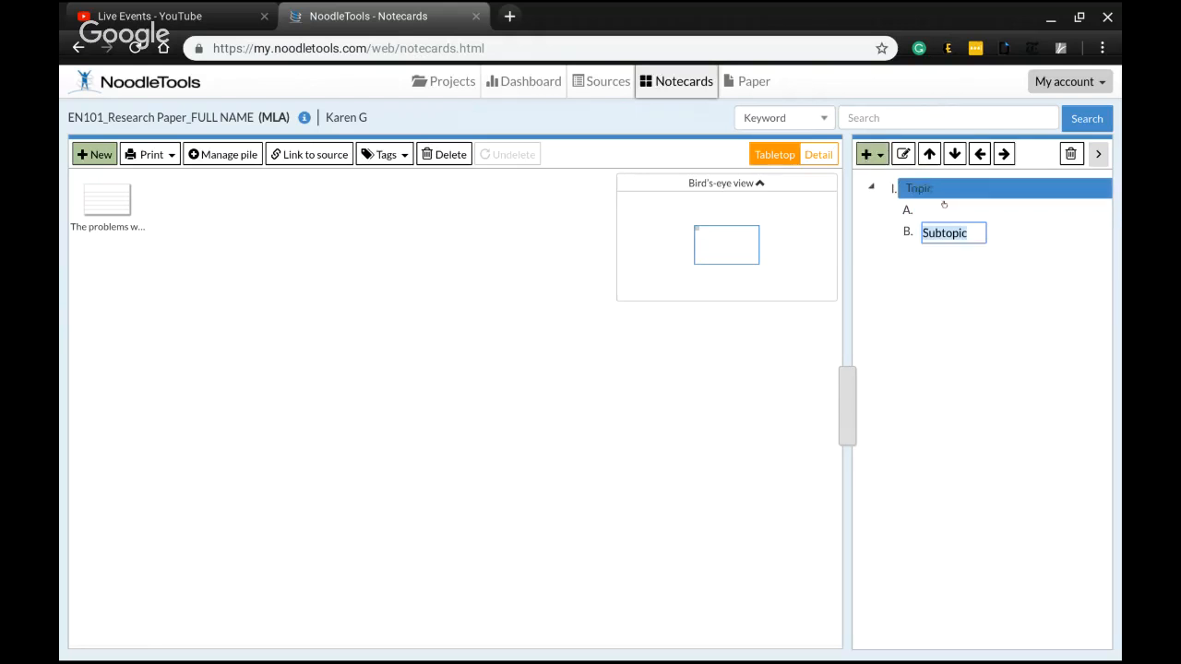
Add a new top-level topic II to the outline
{"action": "left_click", "coordinate": [878, 155]}
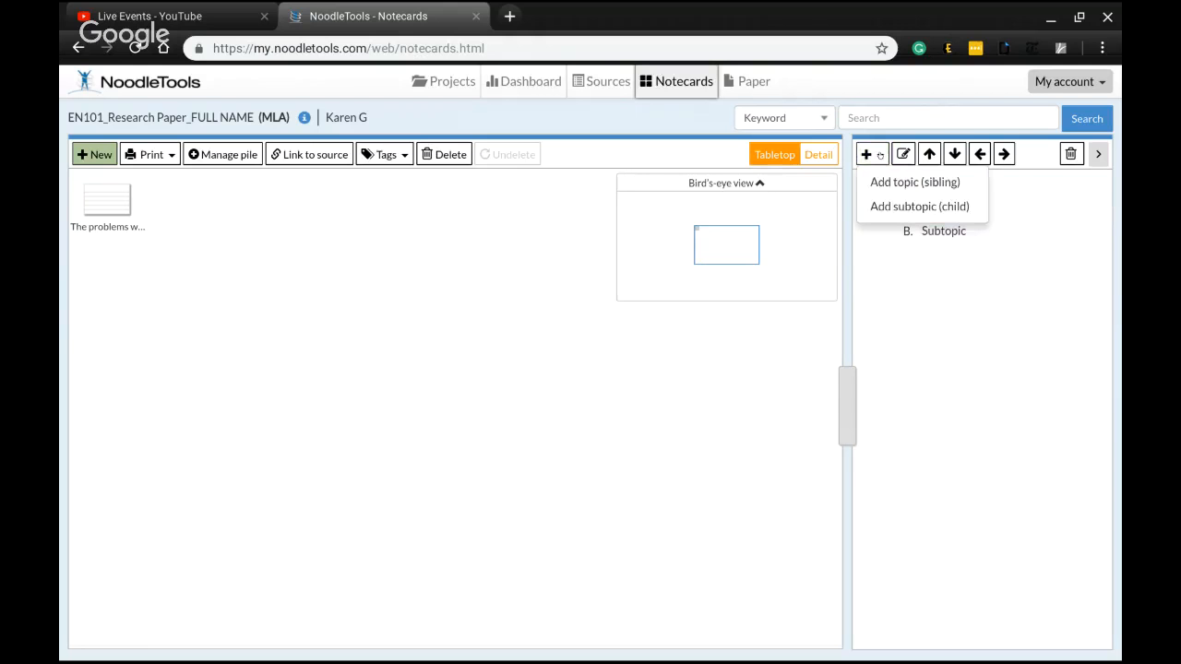
{"action": "left_click", "coordinate": [885, 206]}
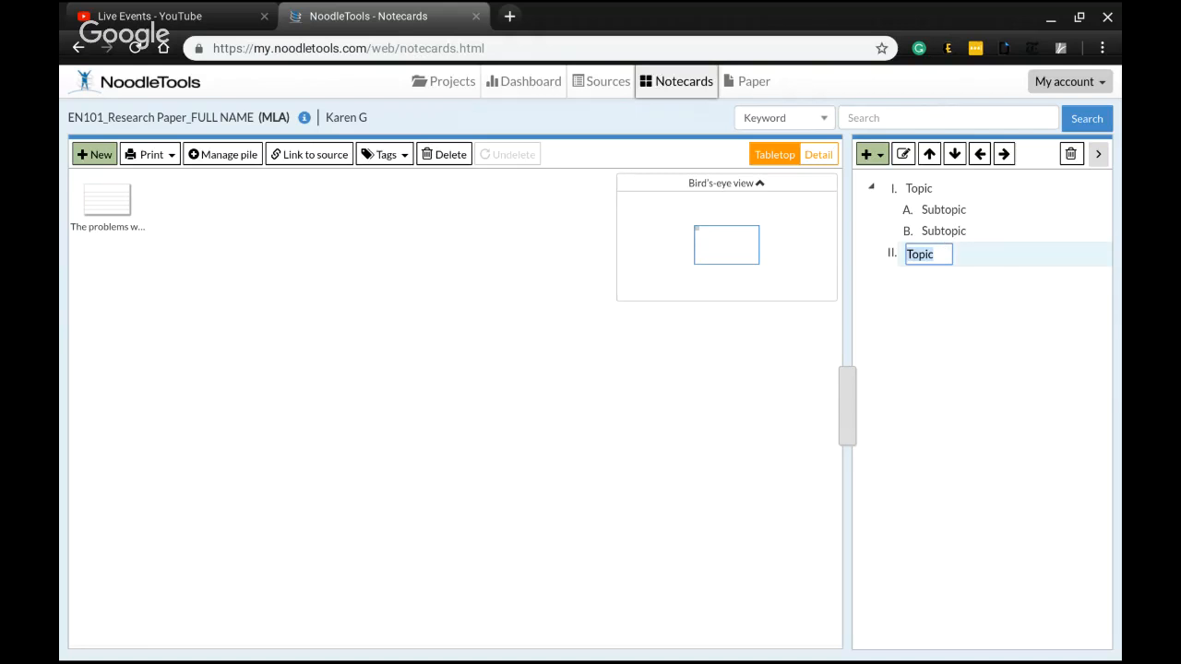
{"action": "left_click", "coordinate": [902, 188]}
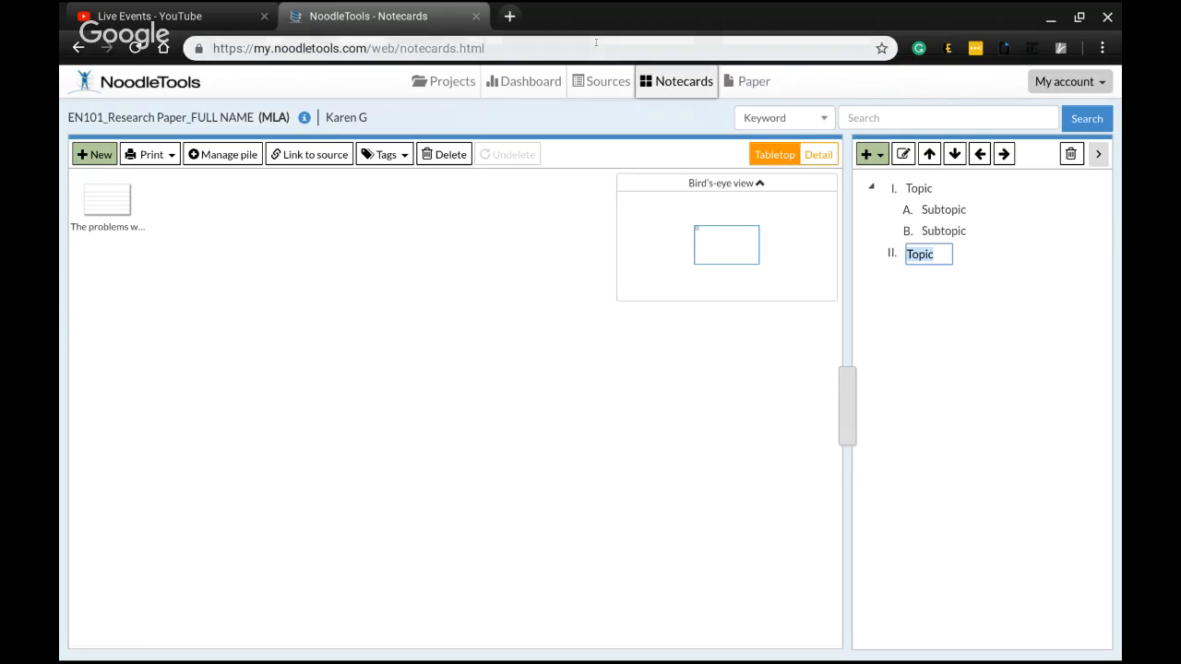
Return to the project dashboard
{"action": "left_click", "coordinate": [542, 88]}
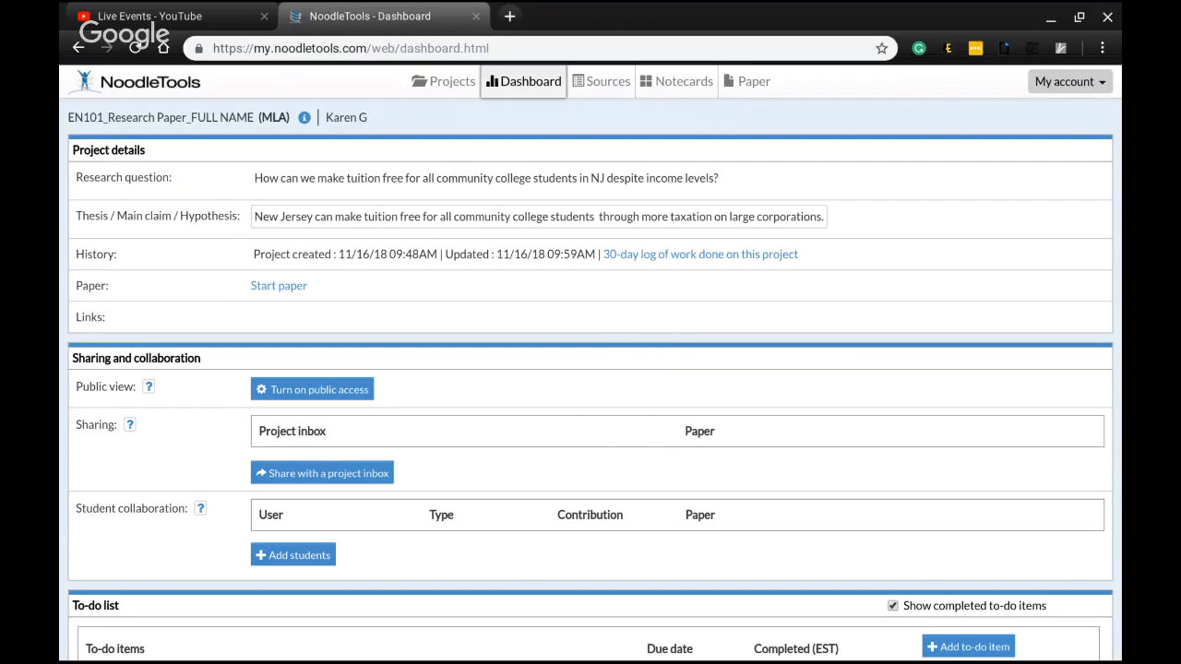
{"action": "key", "text": "alt+Tab"}
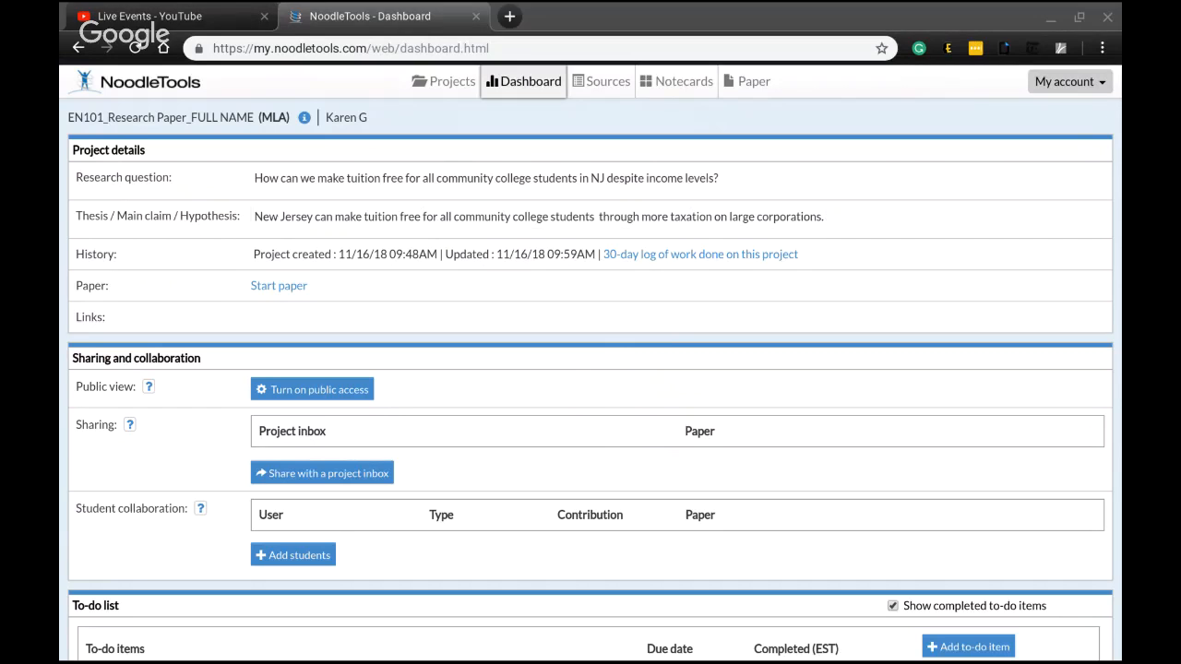